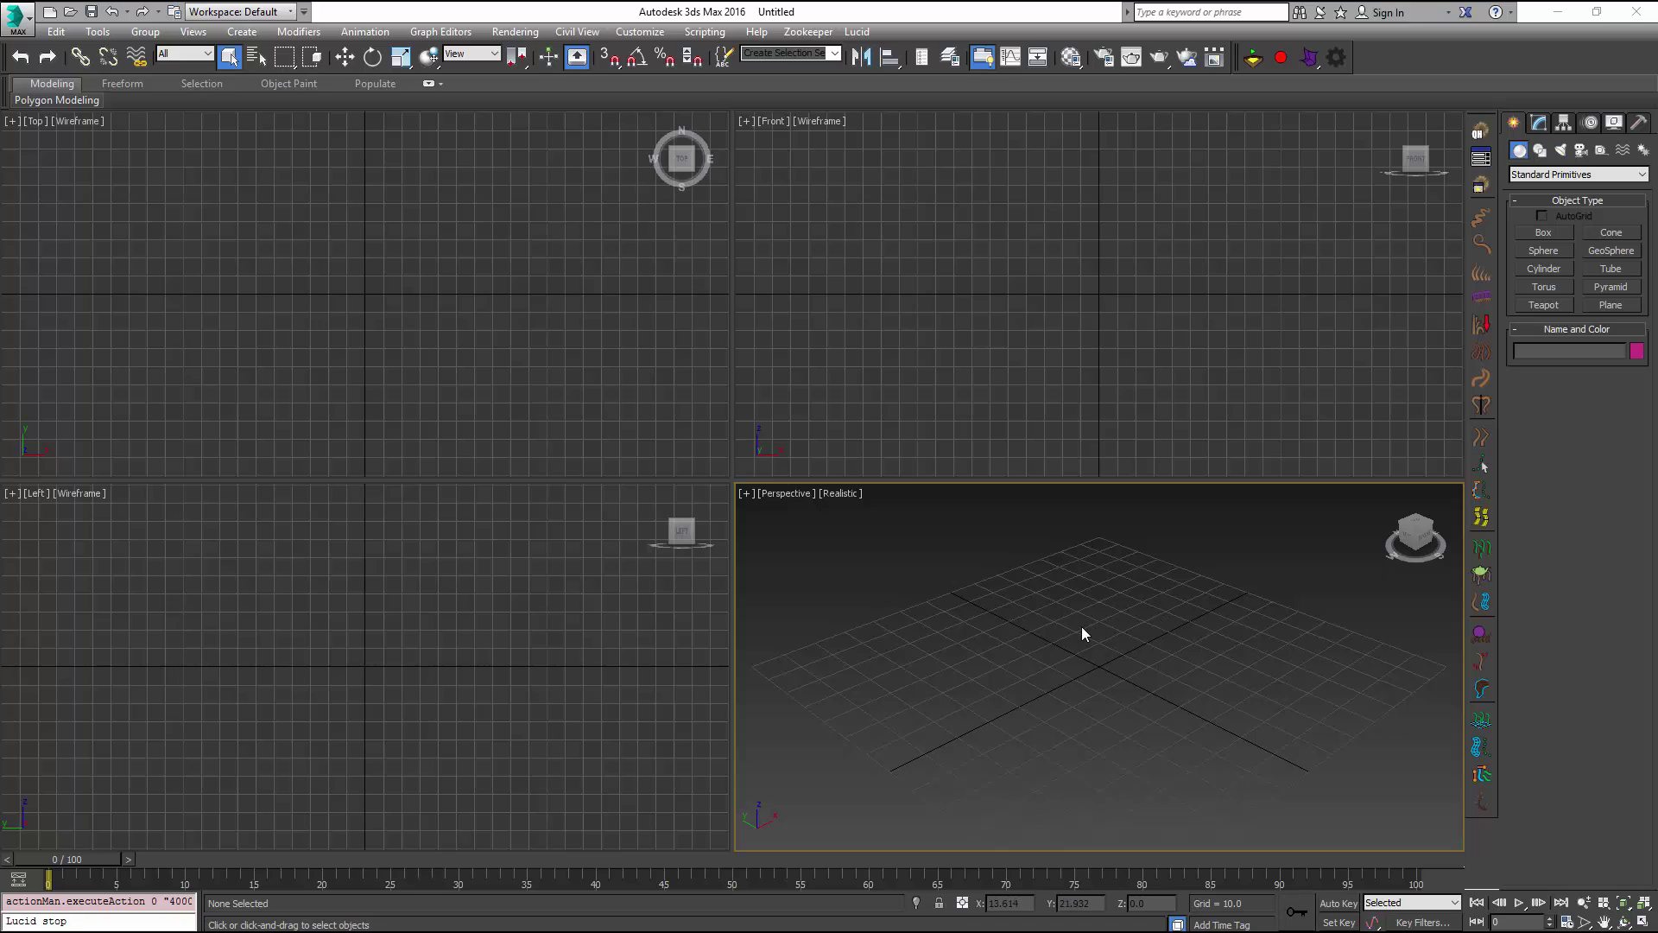
# Build a vertical plane as a Lucid cloth body and a torus in front of it as a Lucid inflated body.
pyautogui.moveTo(1081, 625); pyautogui.dragTo(1087, 630, button='middle')
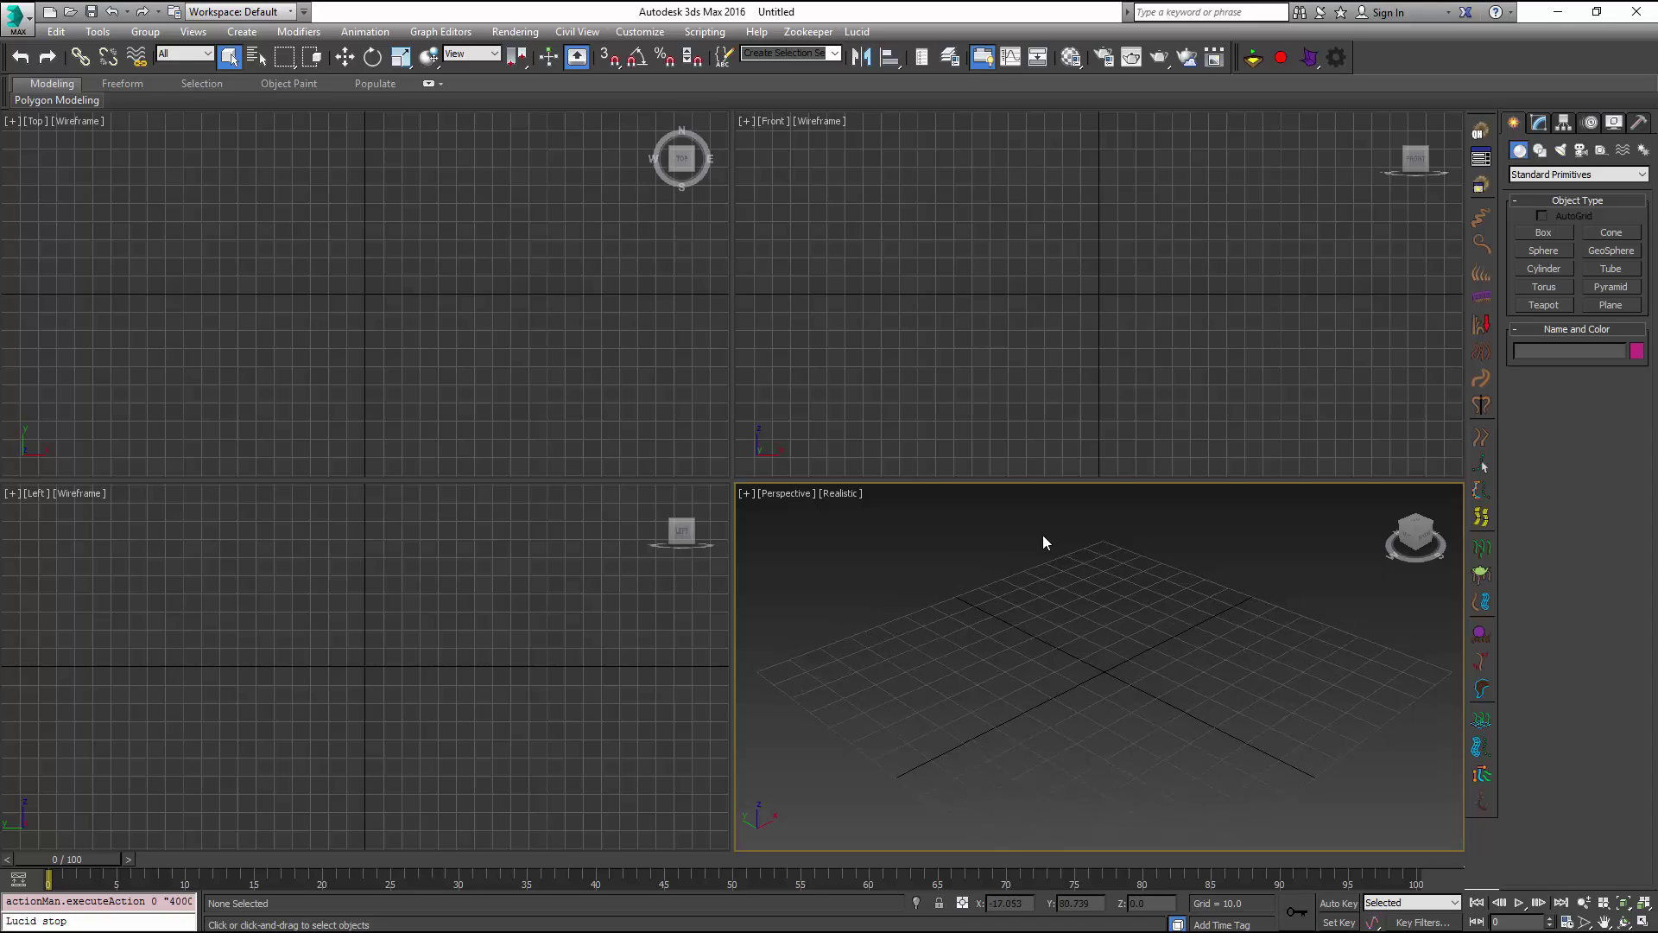
pyautogui.hotkey('alt', 'w')
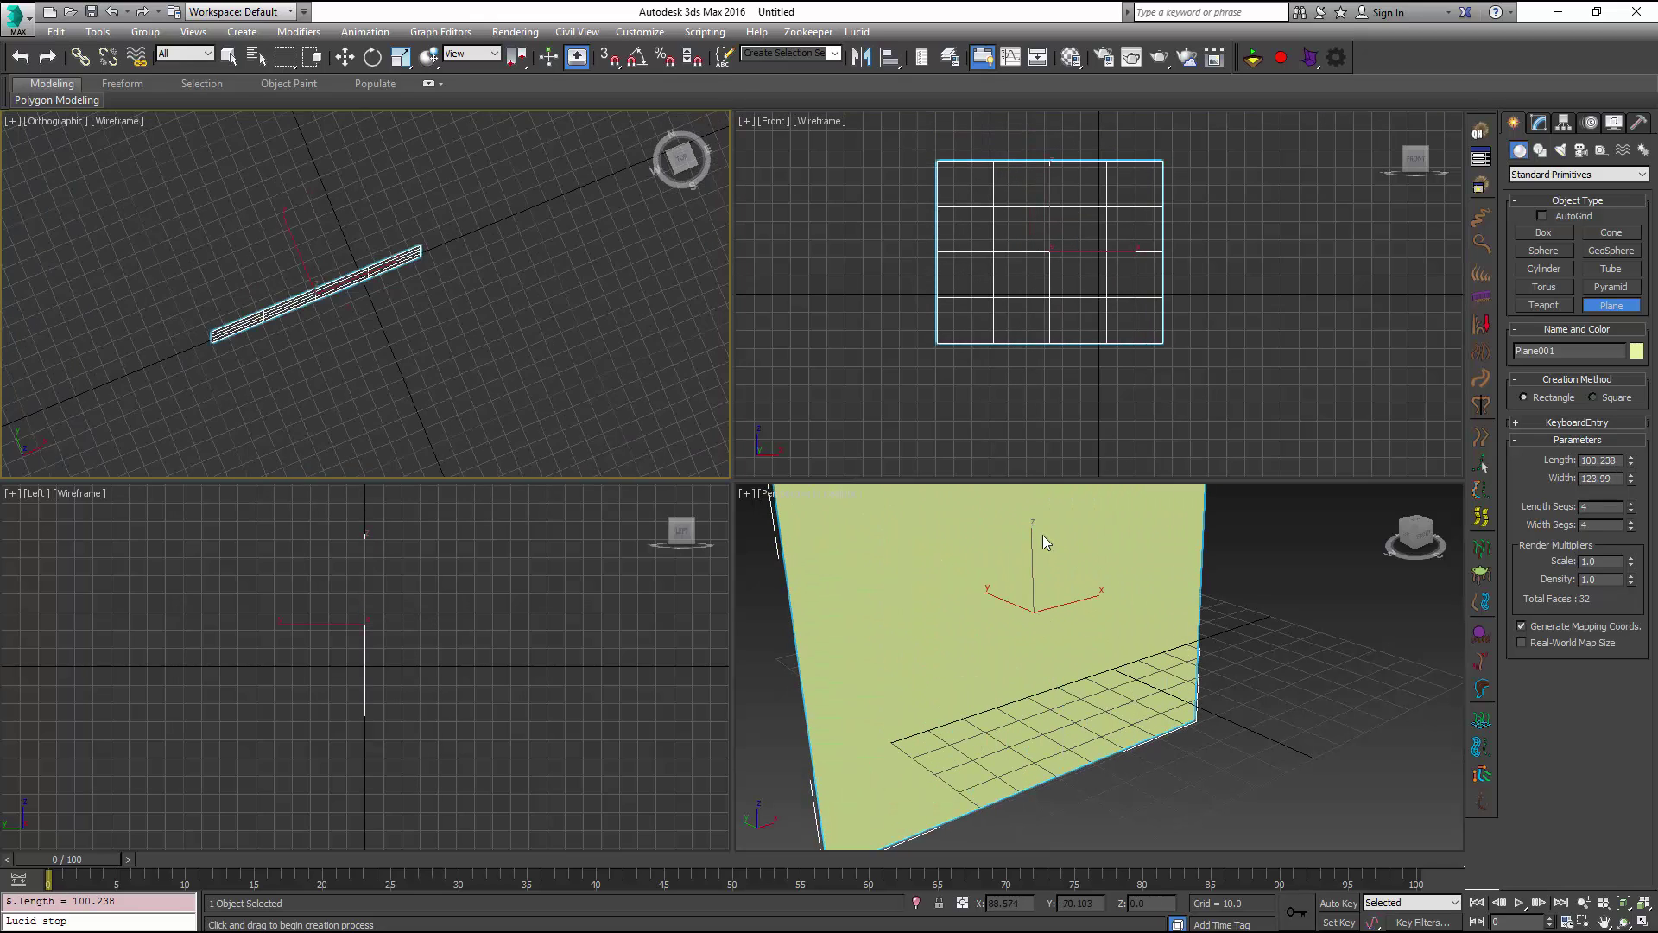
pyautogui.hotkey('shift', 'z')
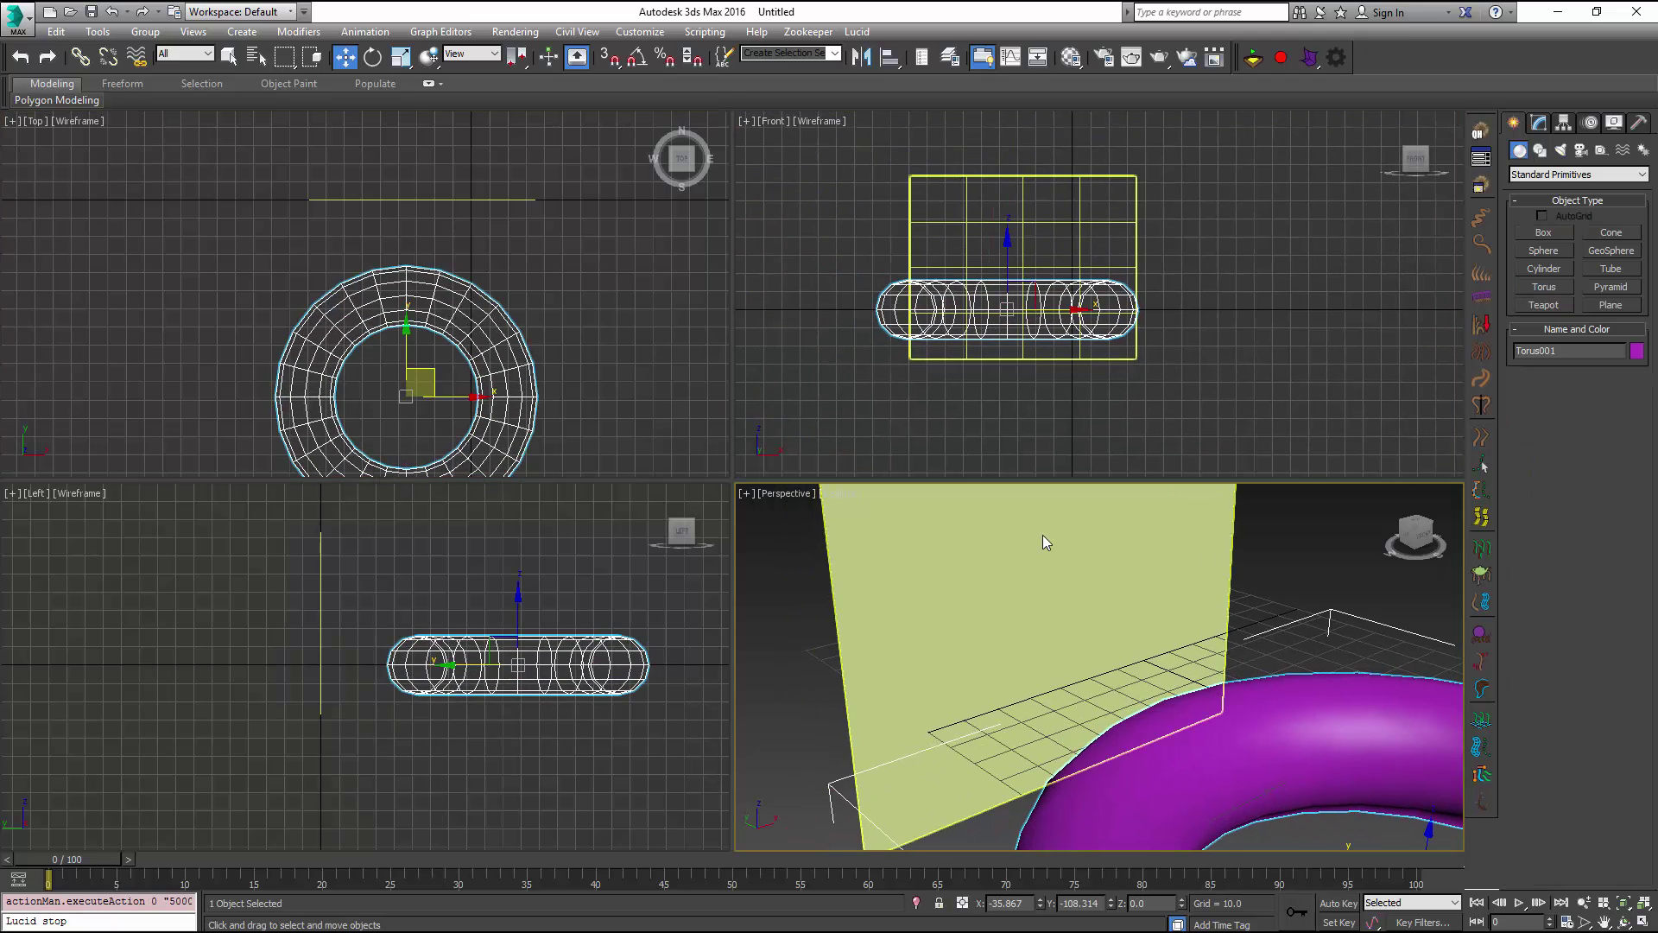
pyautogui.hotkey('alt', 'w')
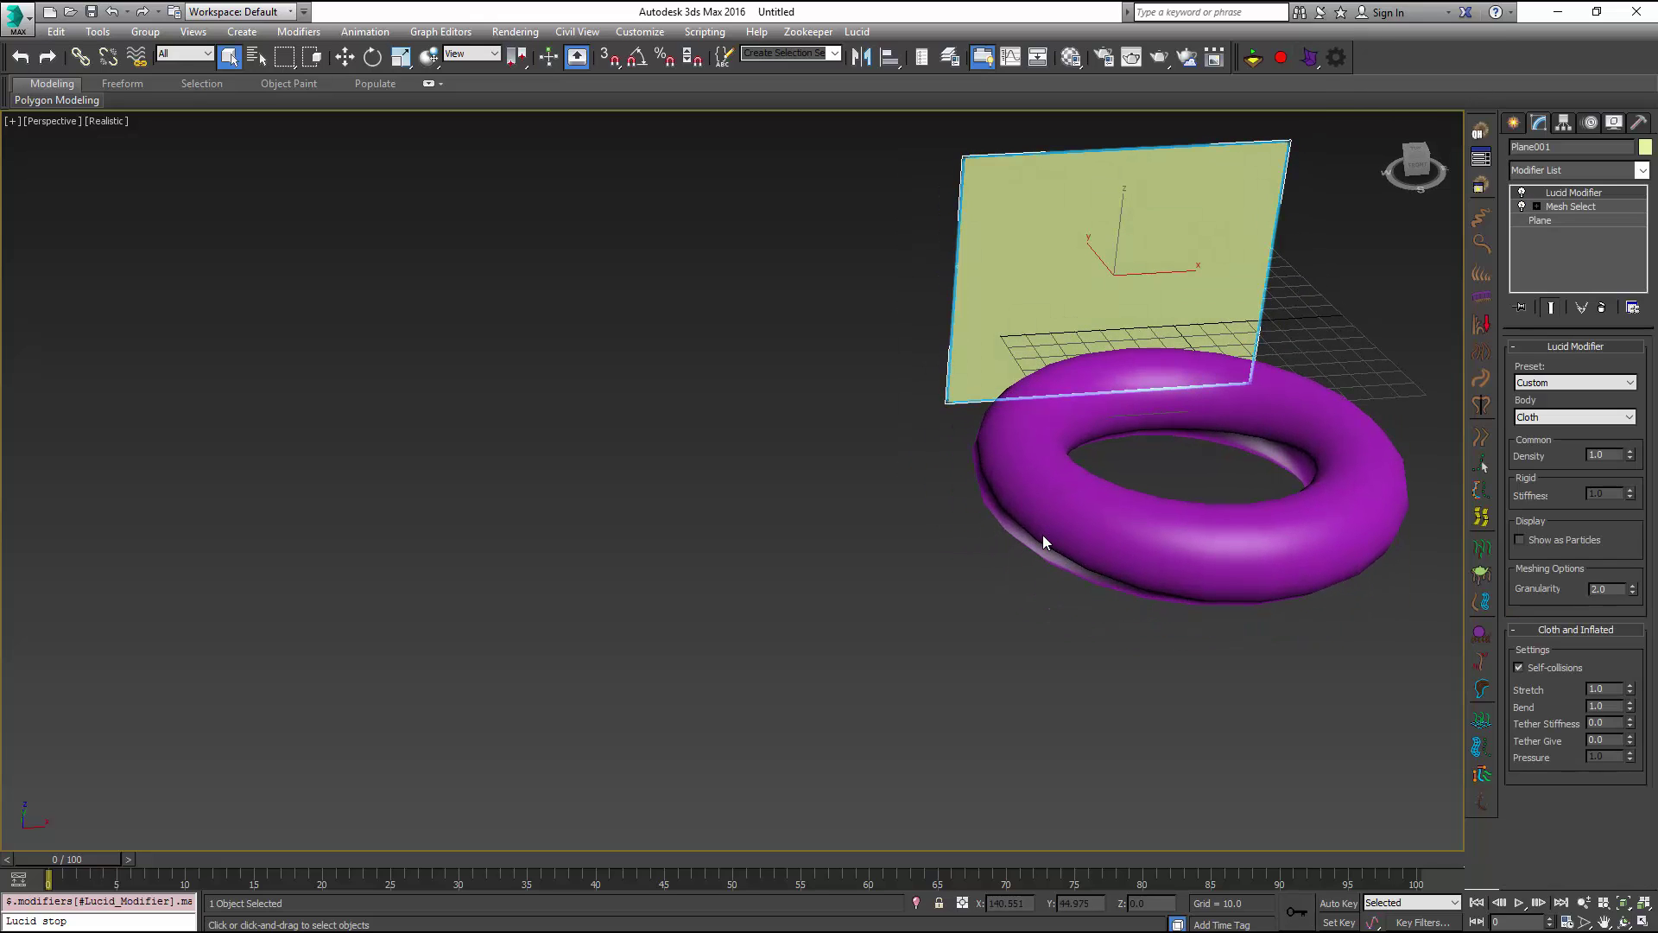
pyautogui.click(1043, 537)
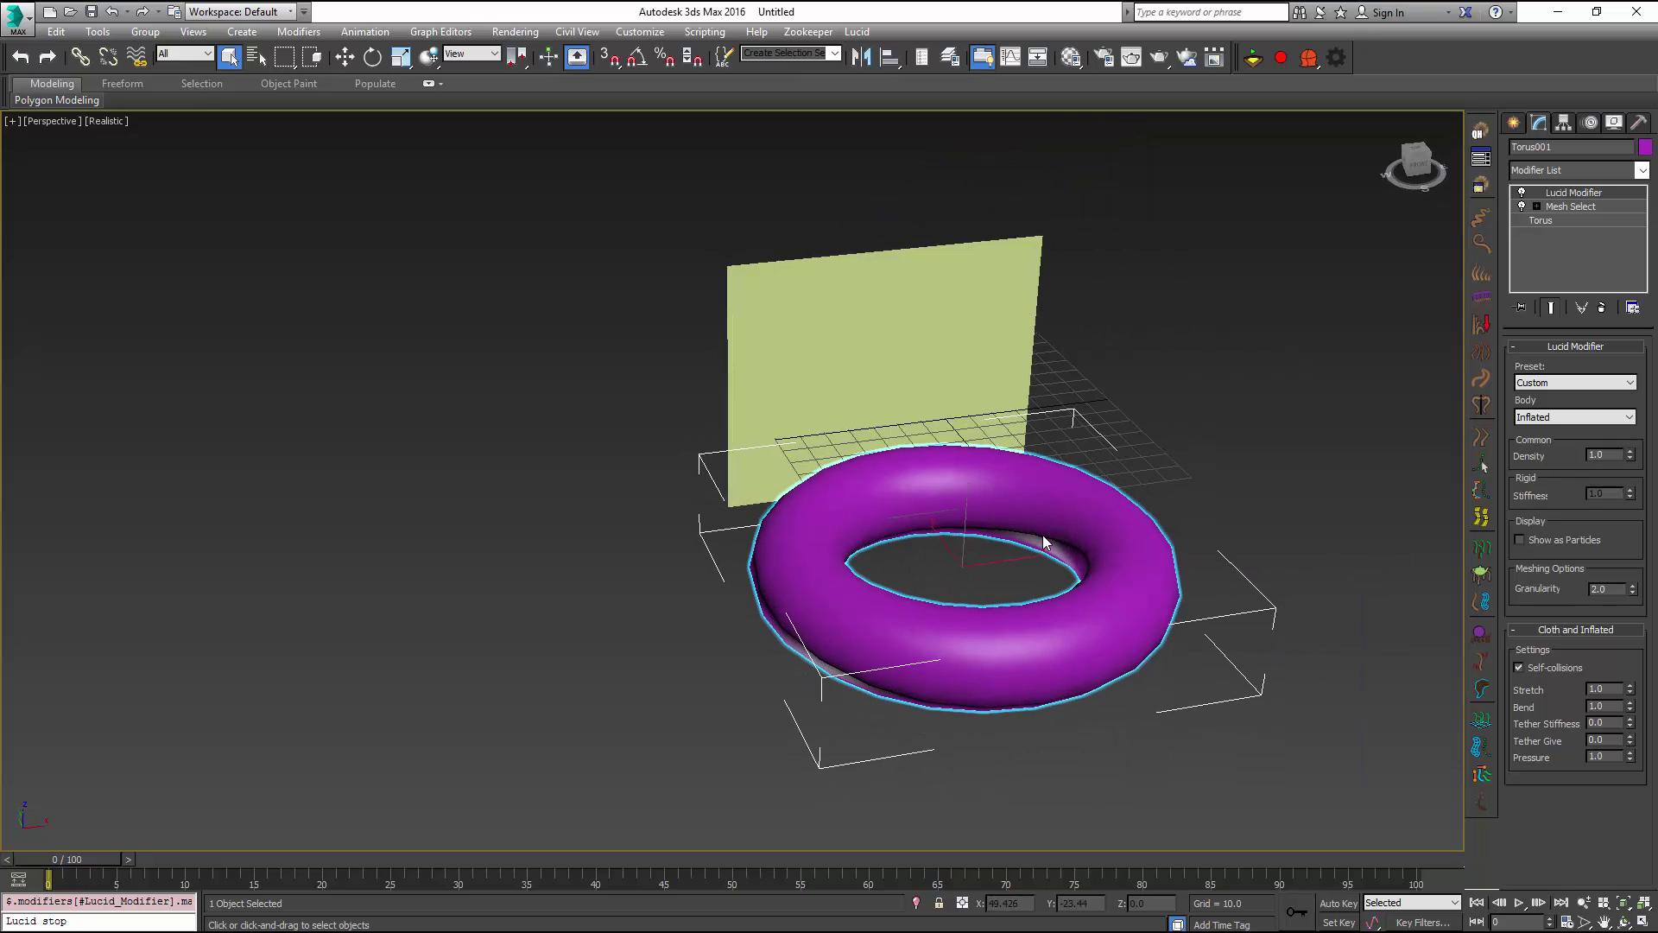
# Play the Lucid simulation of the cloth plane and inflated torus, and stop it.
pyautogui.click(1253, 57)
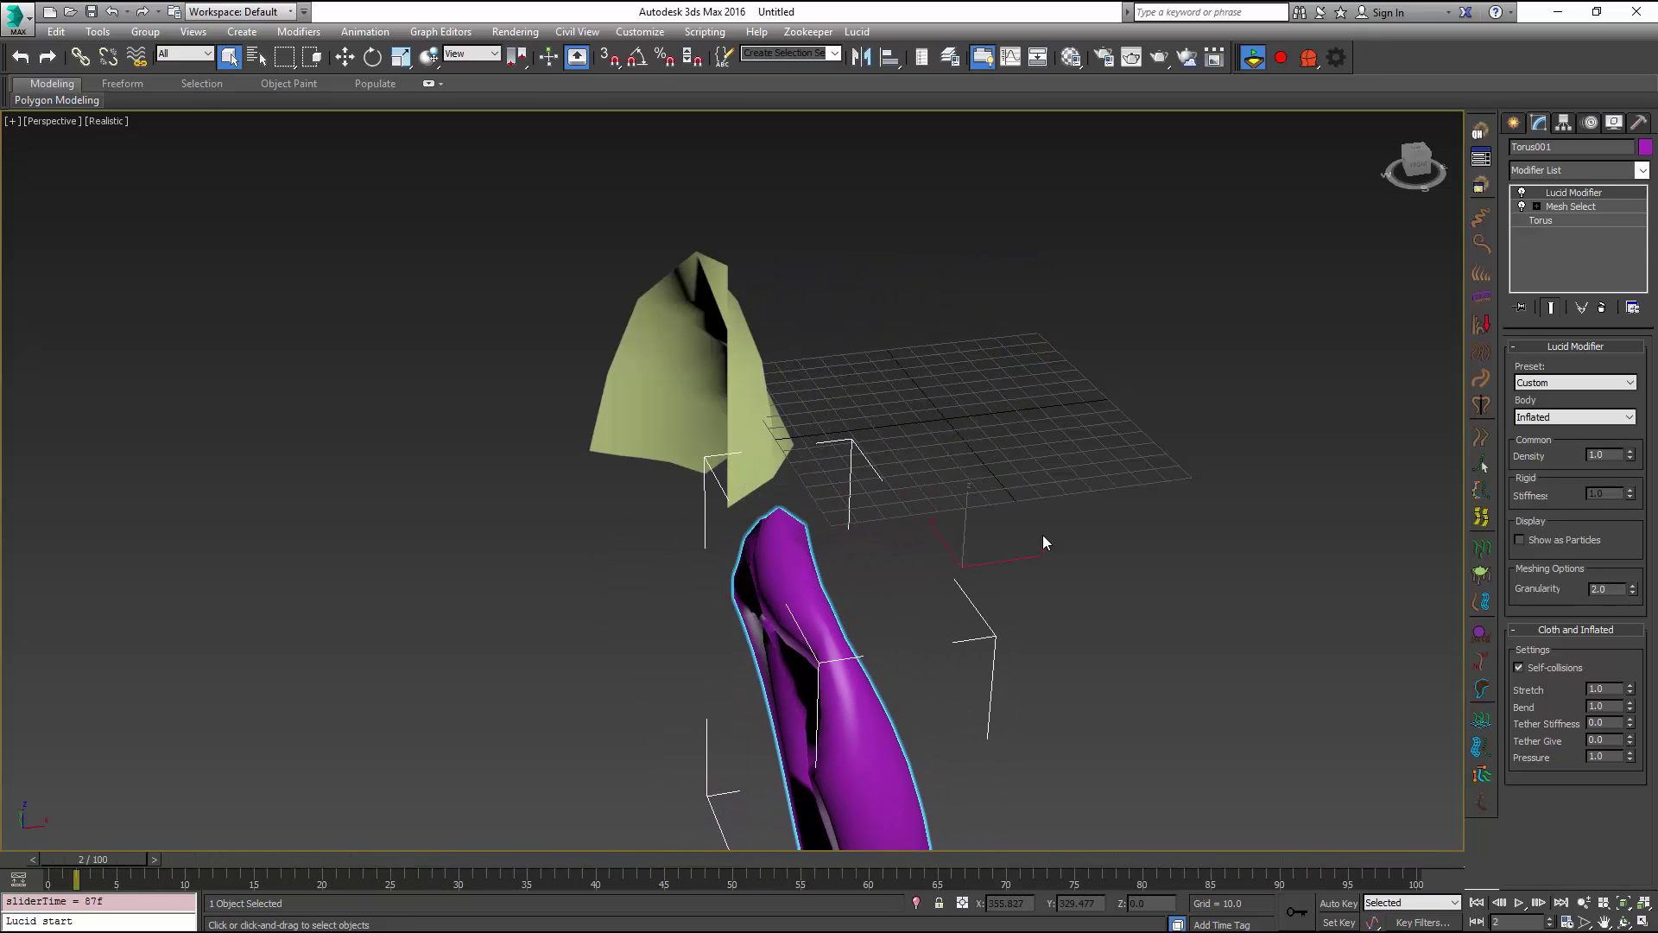
pyautogui.press('Escape')
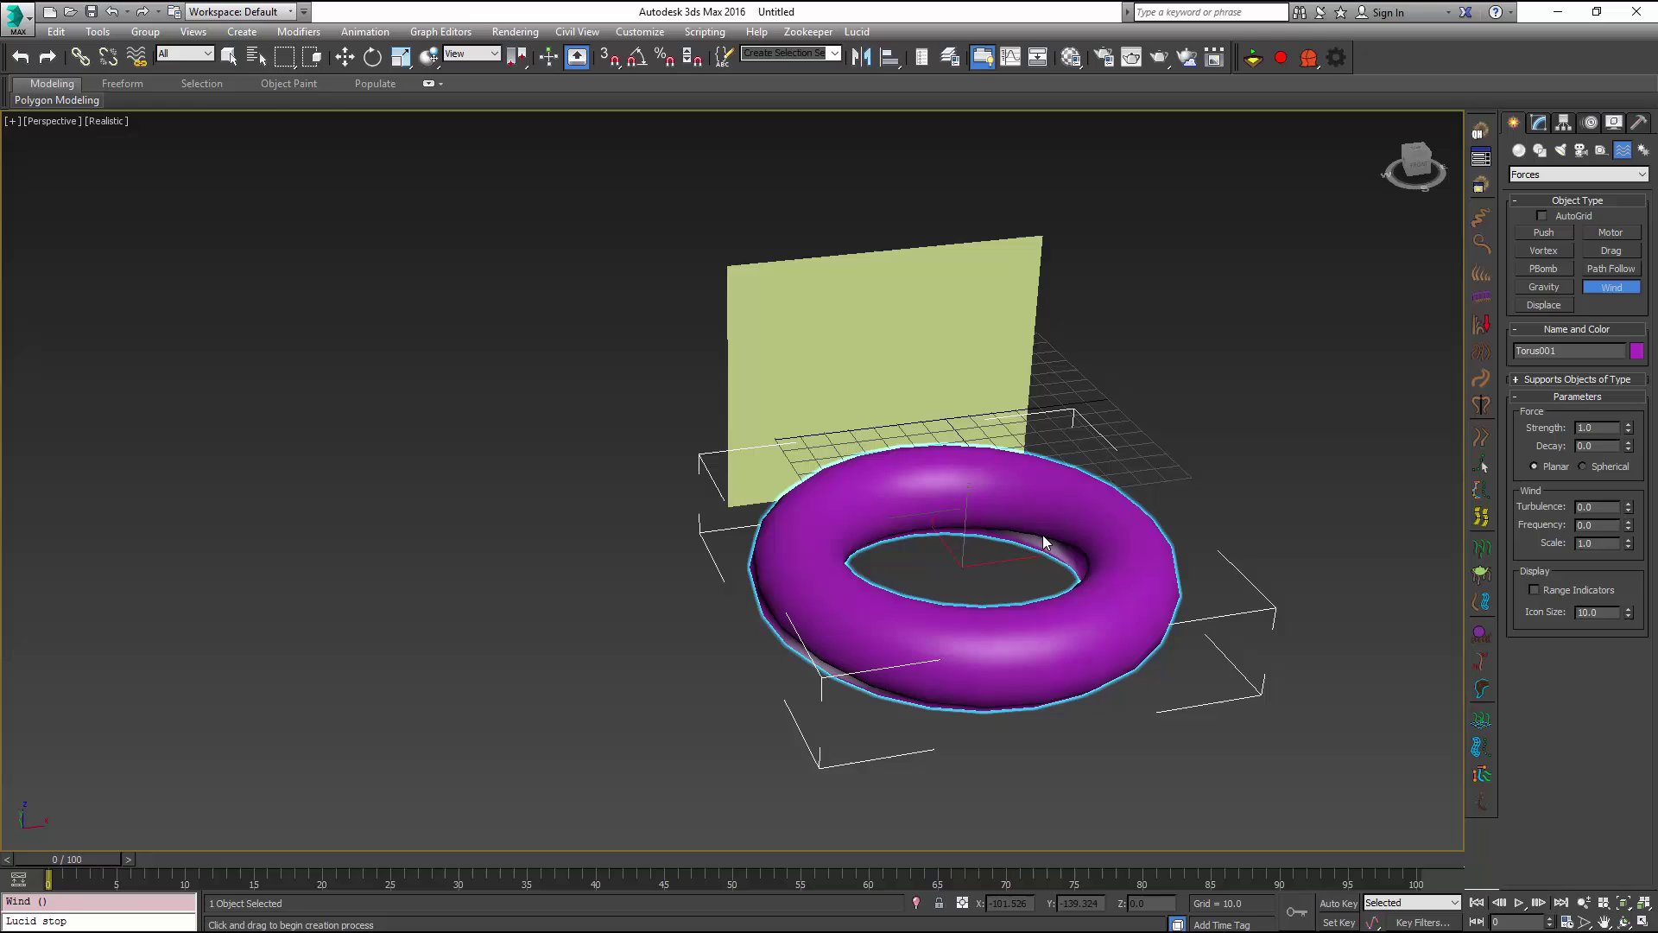
# Place a Wind force beside the torus and rotate it about 89 degrees around the Y axis.
pyautogui.moveTo(737, 670)
pyautogui.mouseDown()
pyautogui.moveTo(759, 514)
pyautogui.moveTo(761, 528)
pyautogui.mouseUp()
pyautogui.press('e')
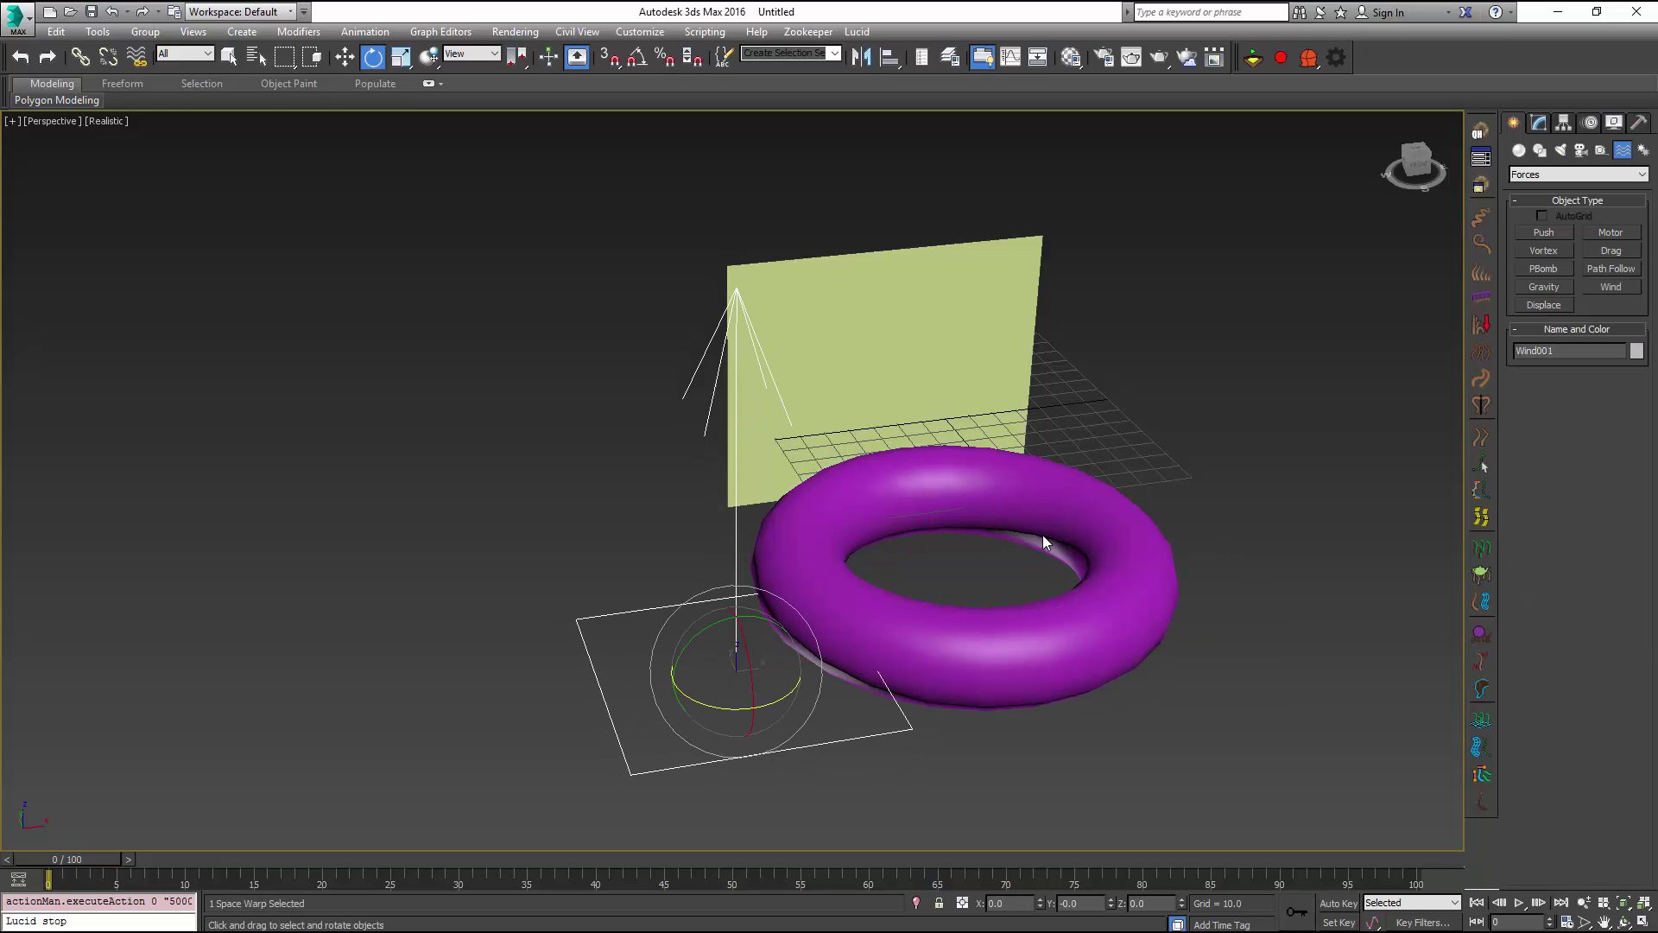
pyautogui.moveTo(695, 637); pyautogui.dragTo(799, 536)
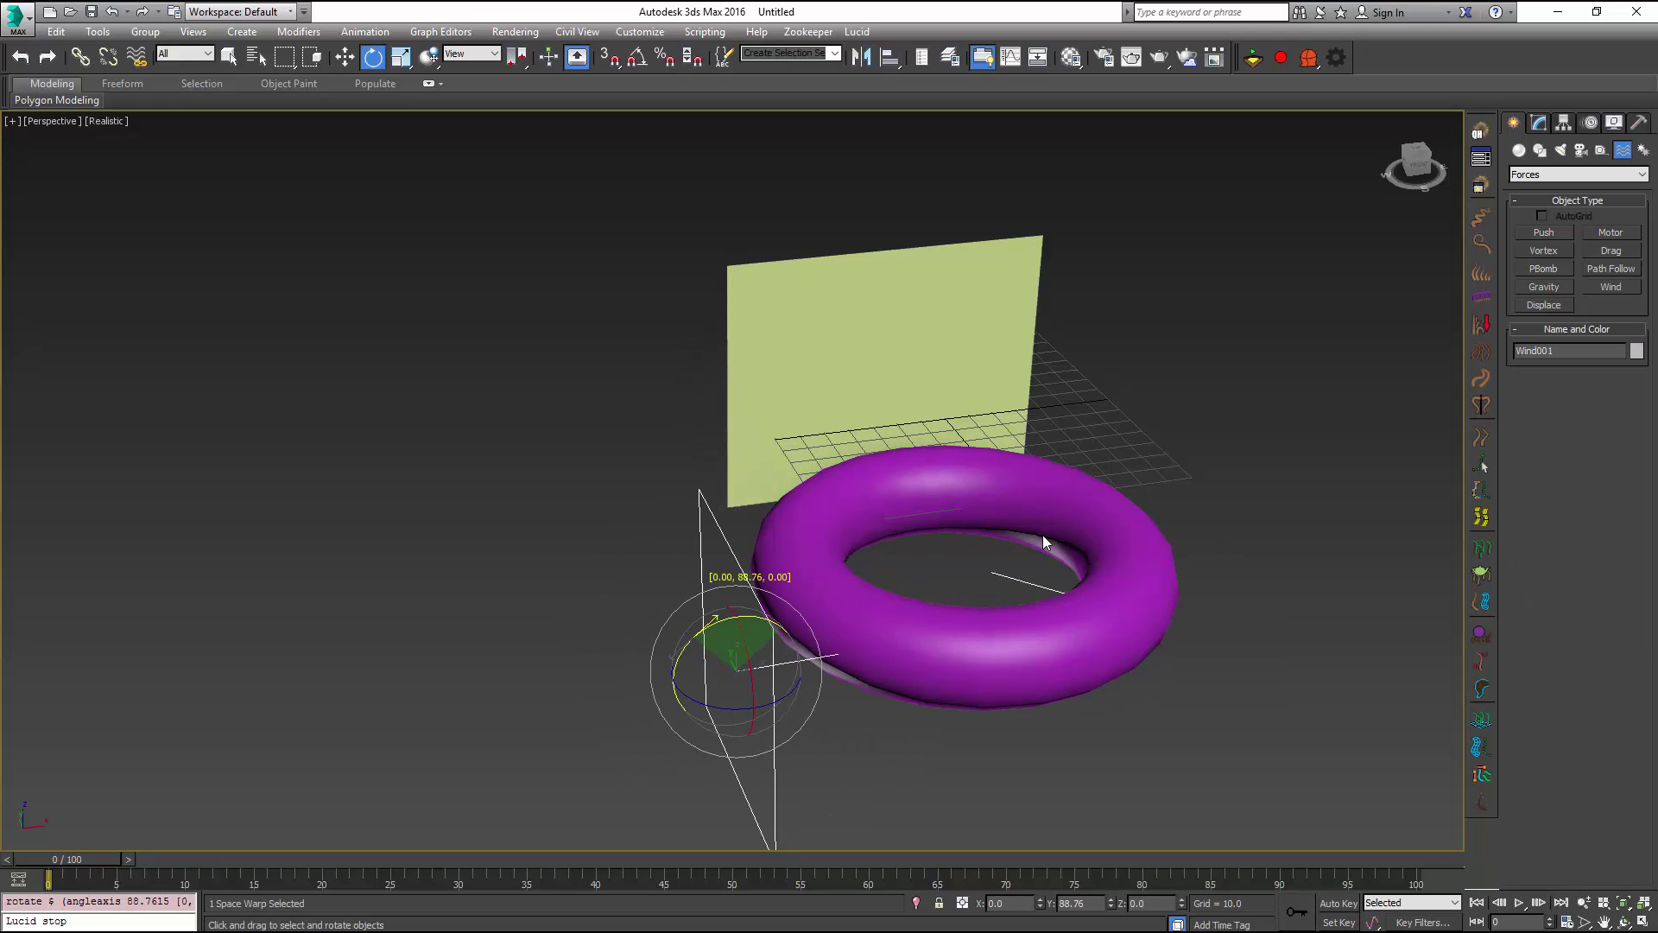
# Bind the Wind space warp to both the torus and the plane.
pyautogui.moveTo(1043, 536)
pyautogui.keyDown('alt'); pyautogui.mouseDown(button='middle')
pyautogui.moveTo(1244, 587)
pyautogui.moveTo(955, 484)
pyautogui.mouseUp(button='middle'); pyautogui.keyUp('alt')
pyautogui.press('w')
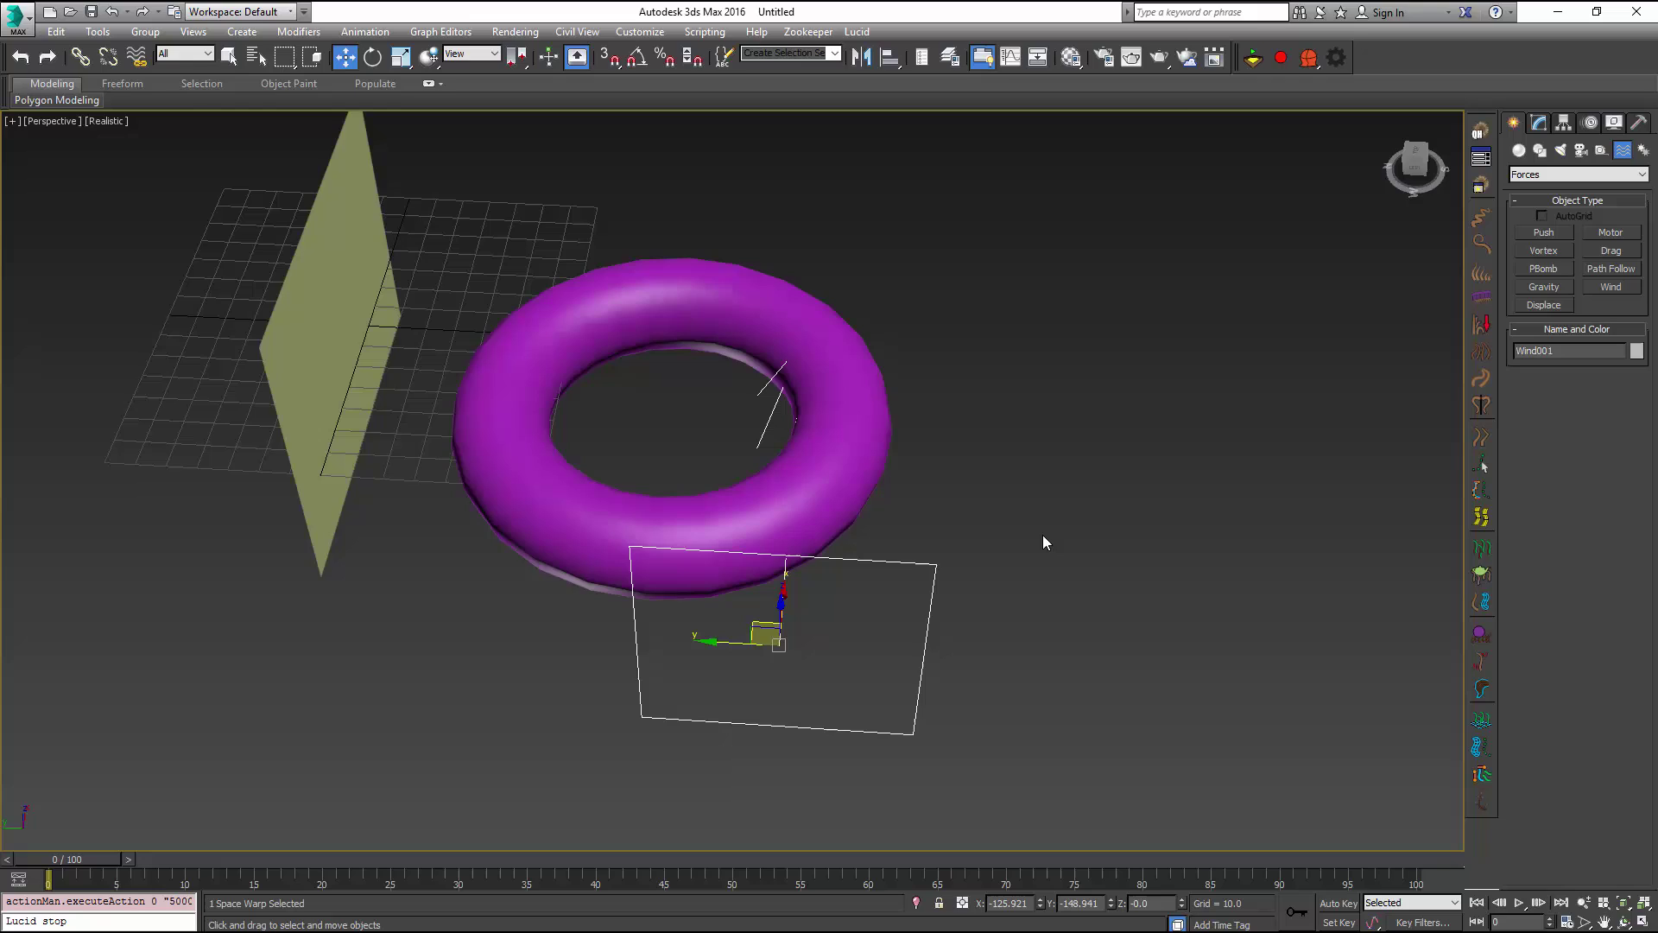
pyautogui.click(136, 57)
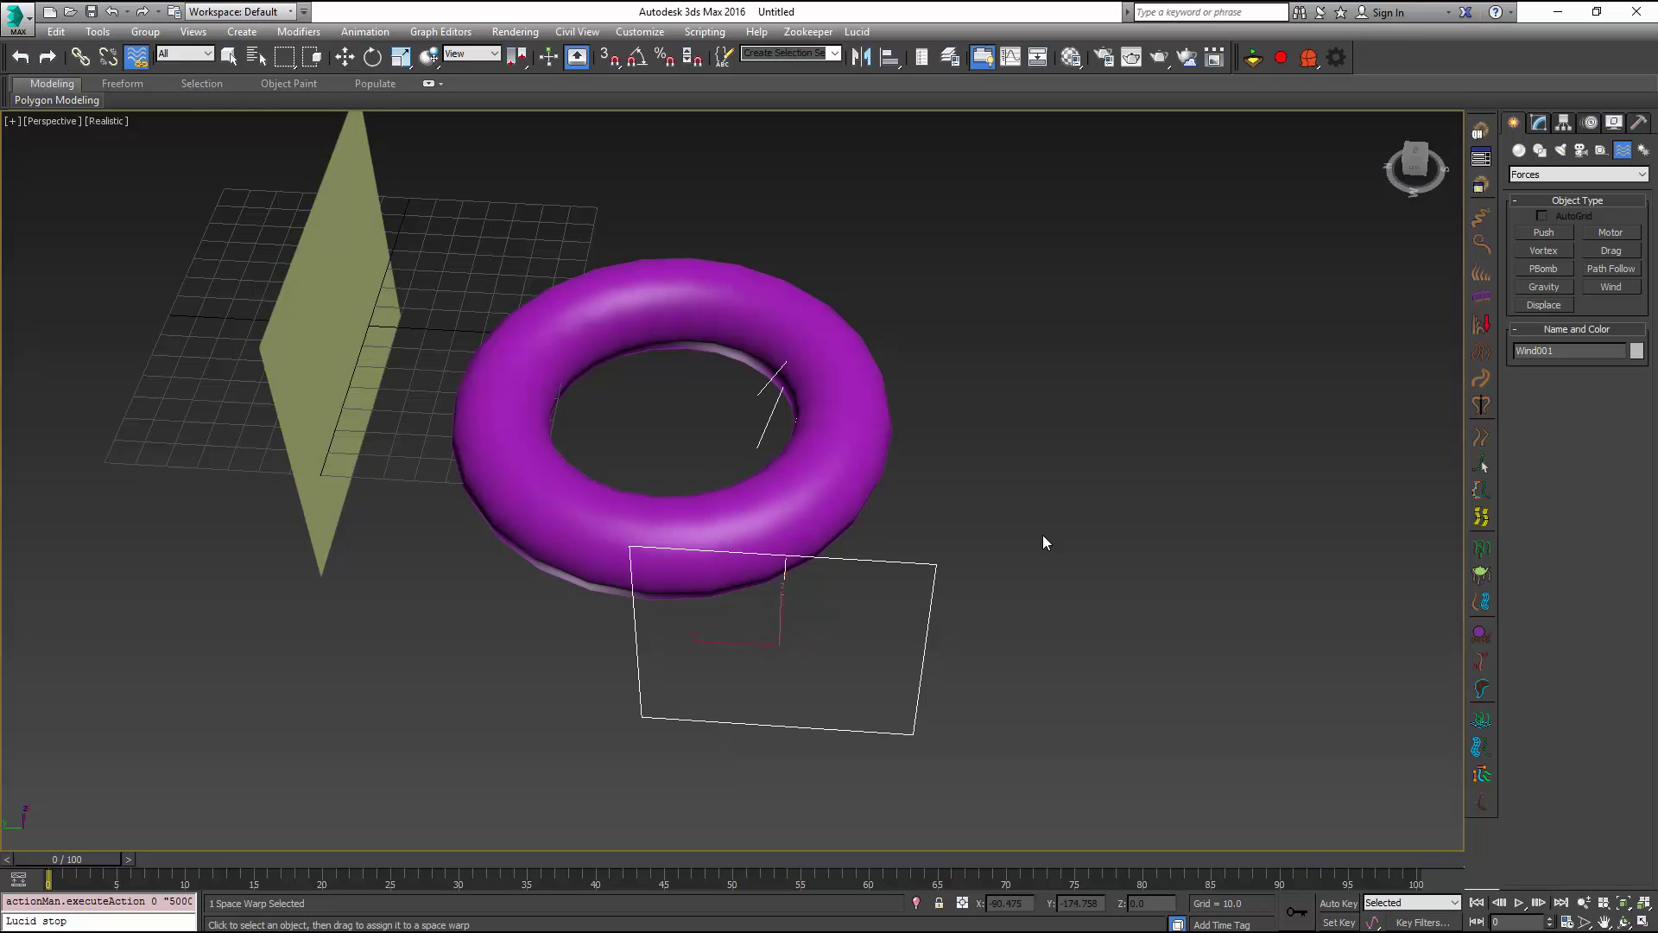
pyautogui.moveTo(779, 643); pyautogui.dragTo(853, 399)
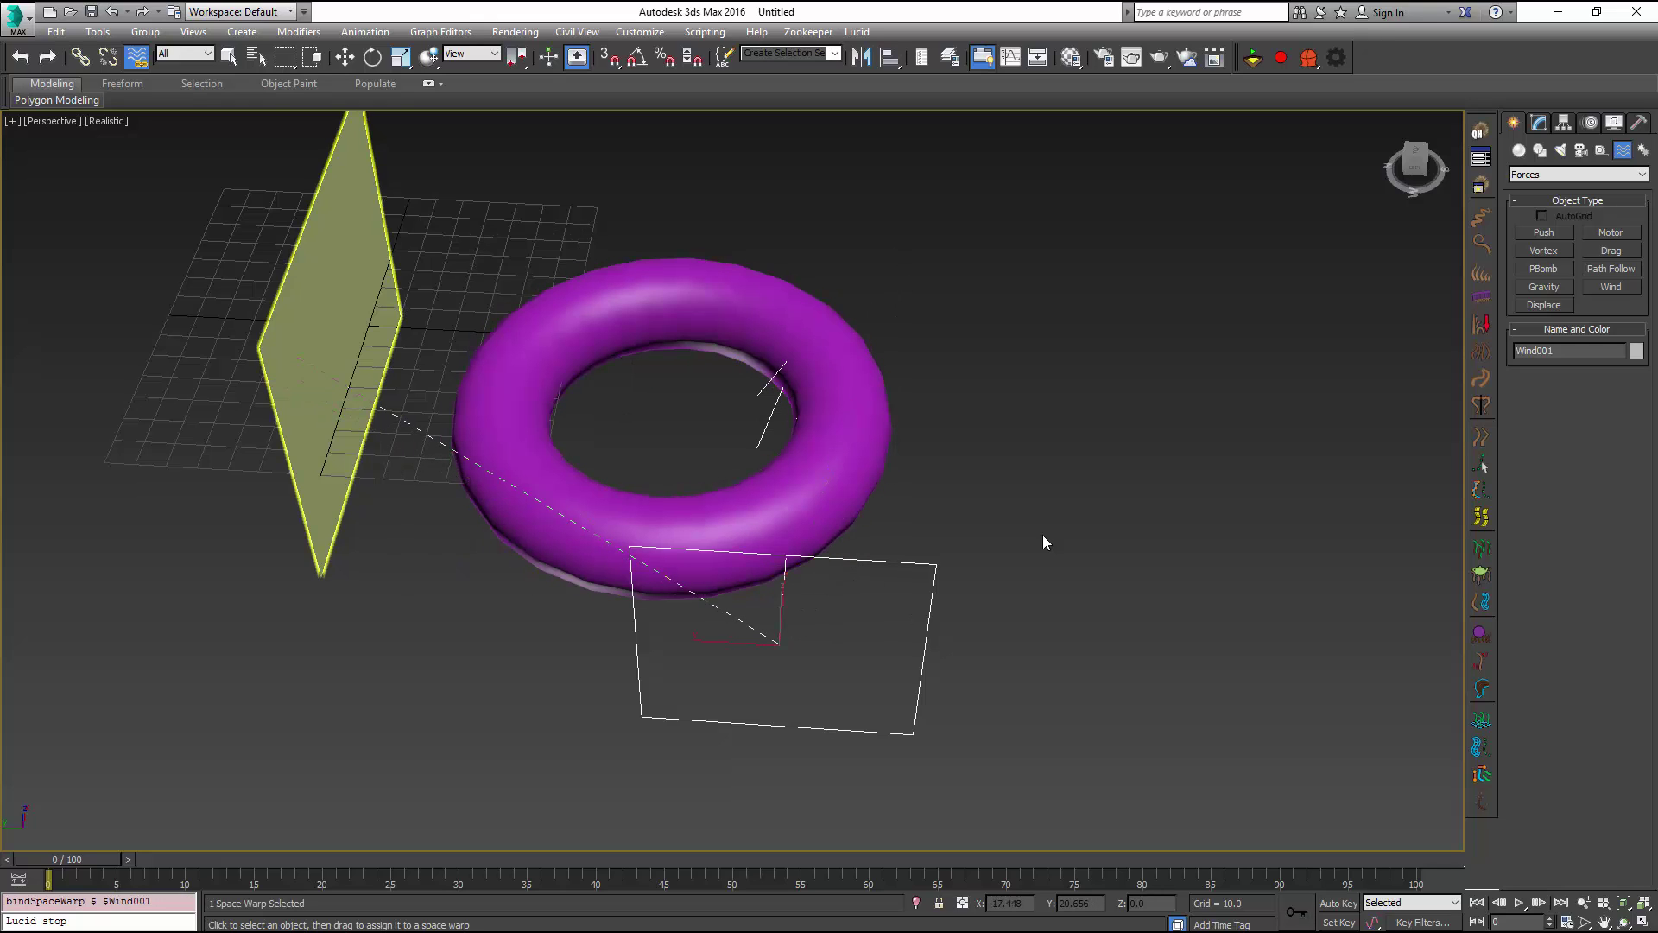
pyautogui.moveTo(779, 643); pyautogui.dragTo(298, 358)
pyautogui.keyDown('alt'); pyautogui.moveTo(1043, 535); pyautogui.dragTo(863, 484, button='middle'); pyautogui.keyUp('alt')
pyautogui.press('w')
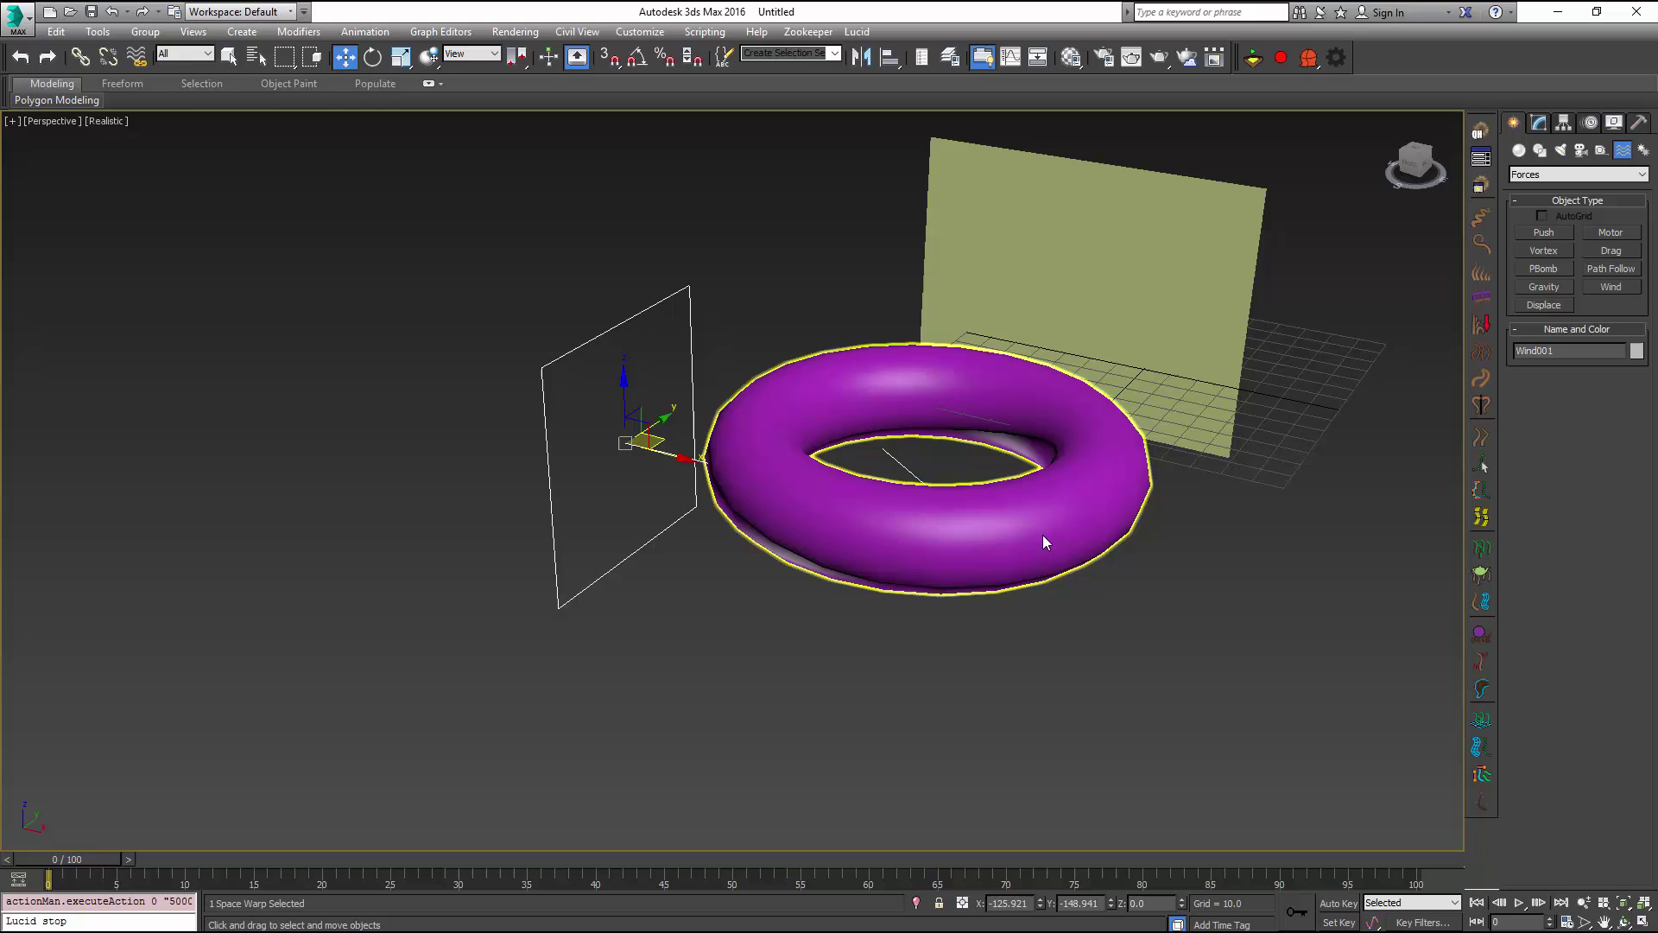
# Check the modifier stacks of the torus and plane for the wind binding, and preview the Lucid simulation.
pyautogui.click(1044, 537)
pyautogui.press('1')
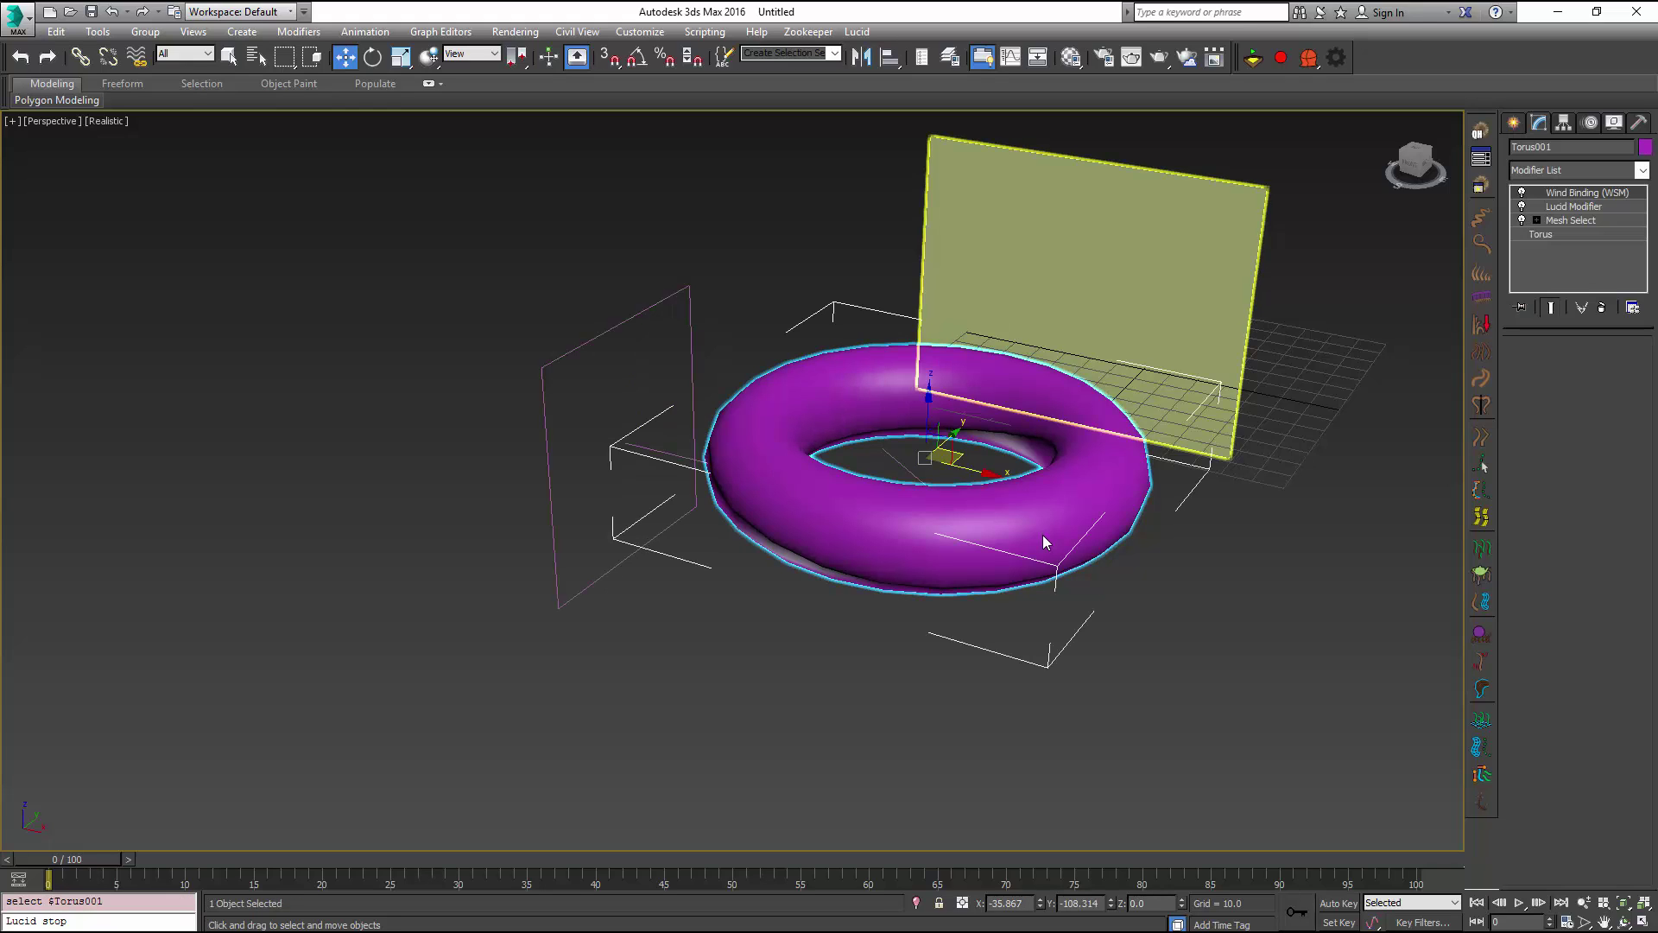
pyautogui.click(1036, 259)
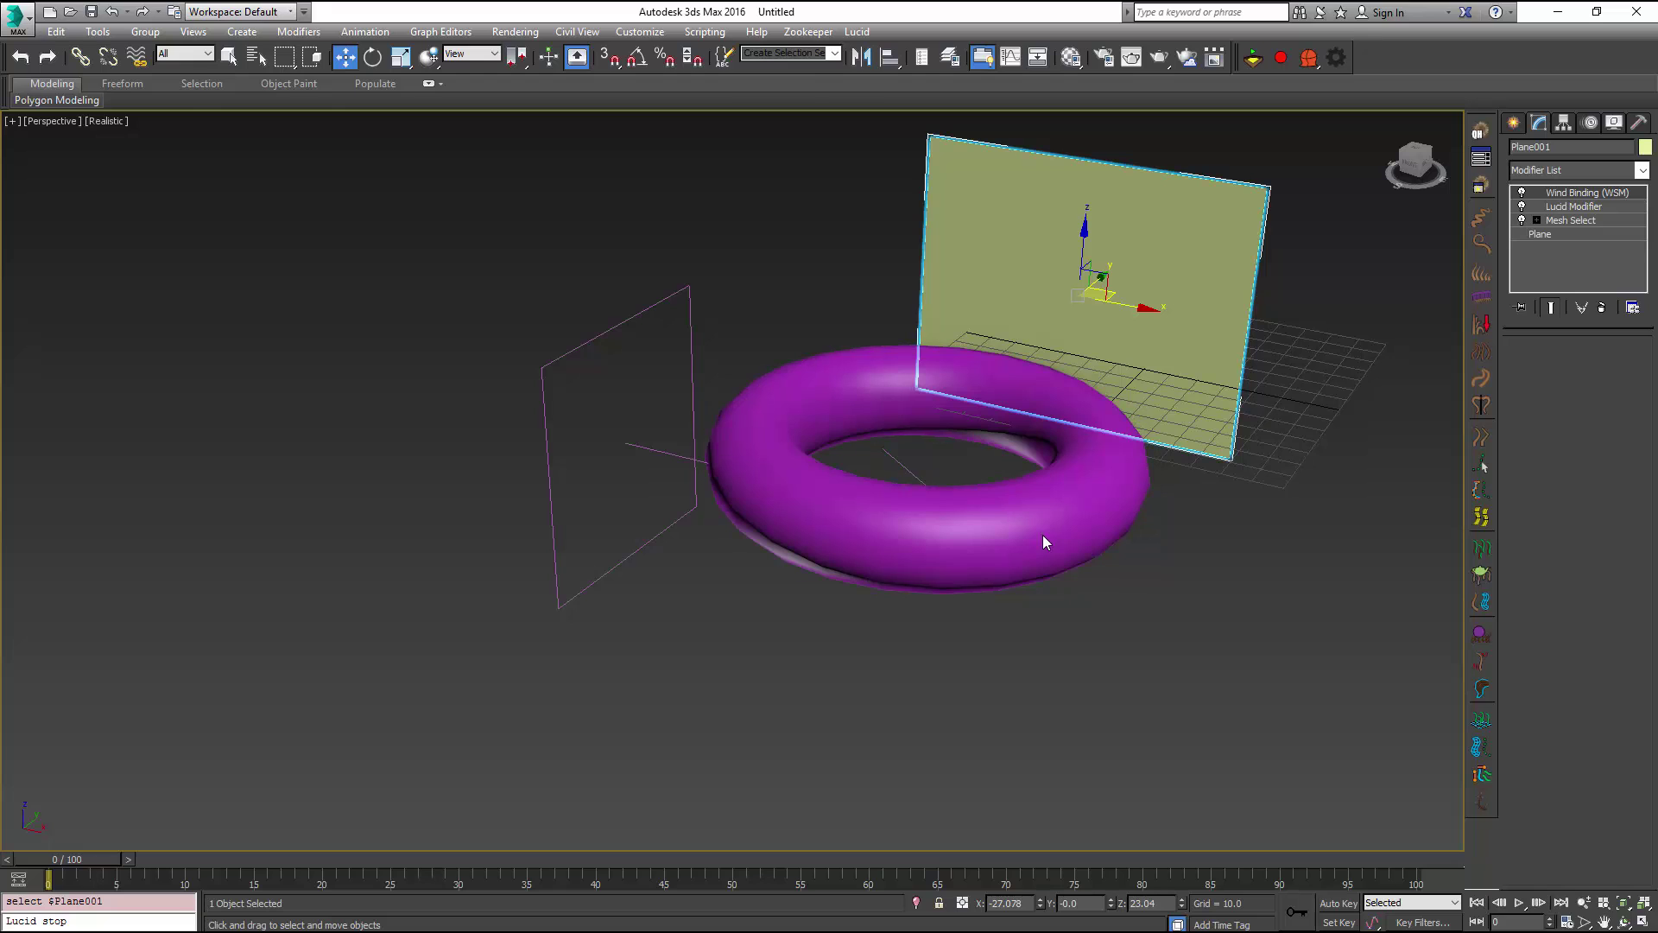
pyautogui.moveTo(1043, 536); pyautogui.dragTo(827, 643, button='middle')
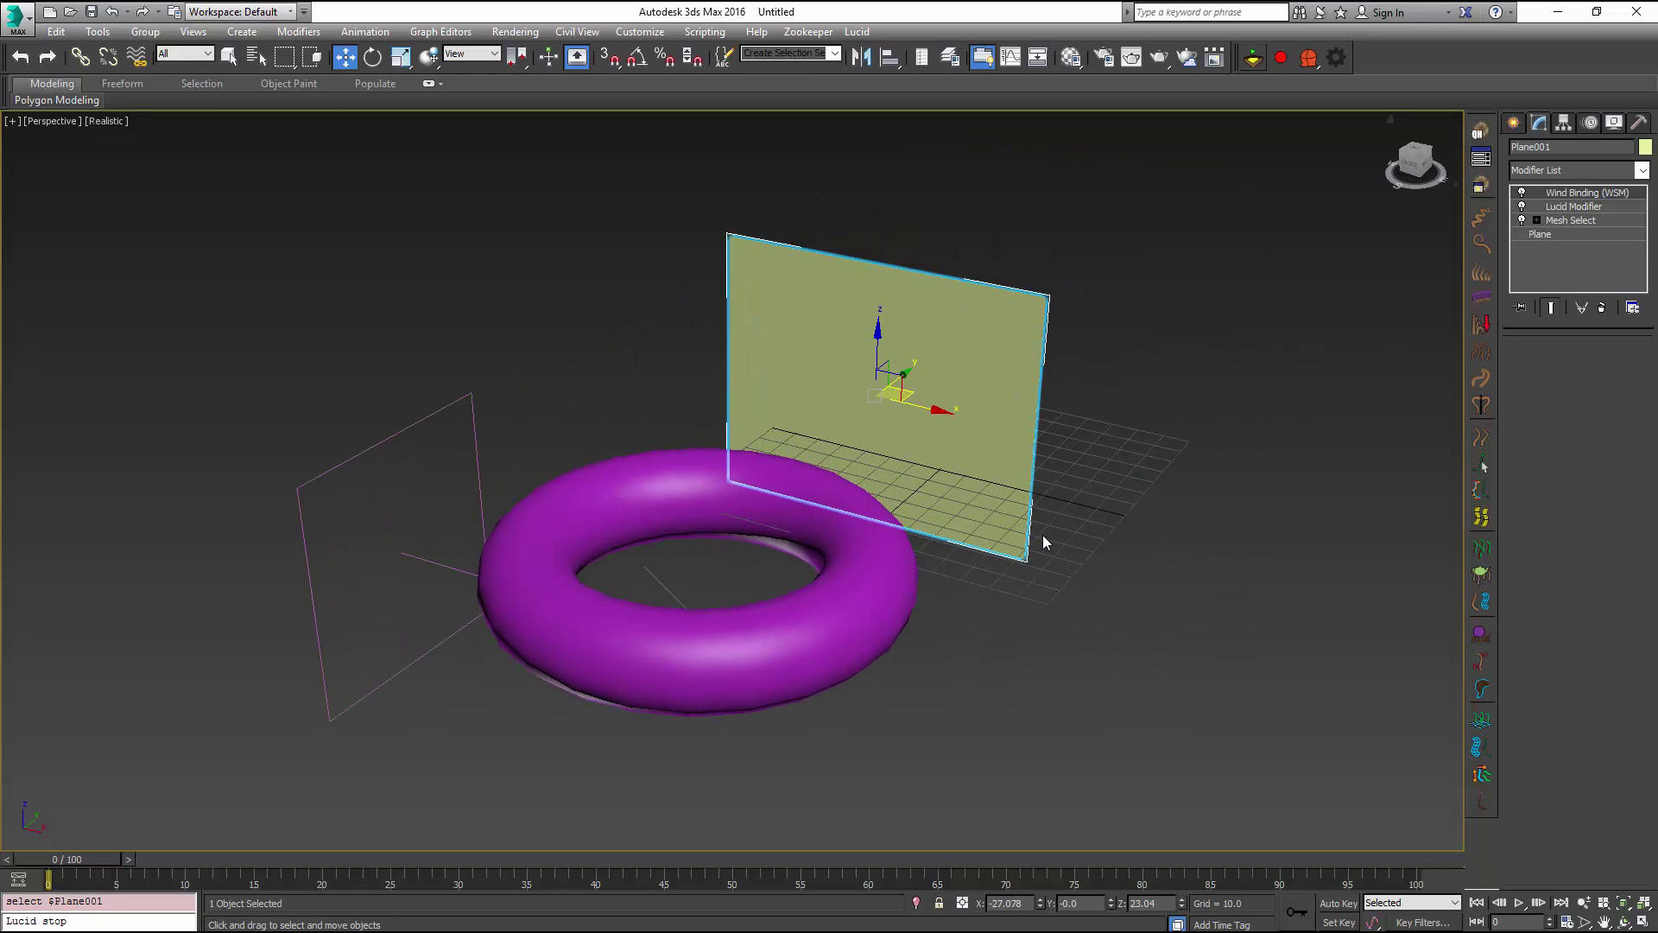
pyautogui.click(1252, 57)
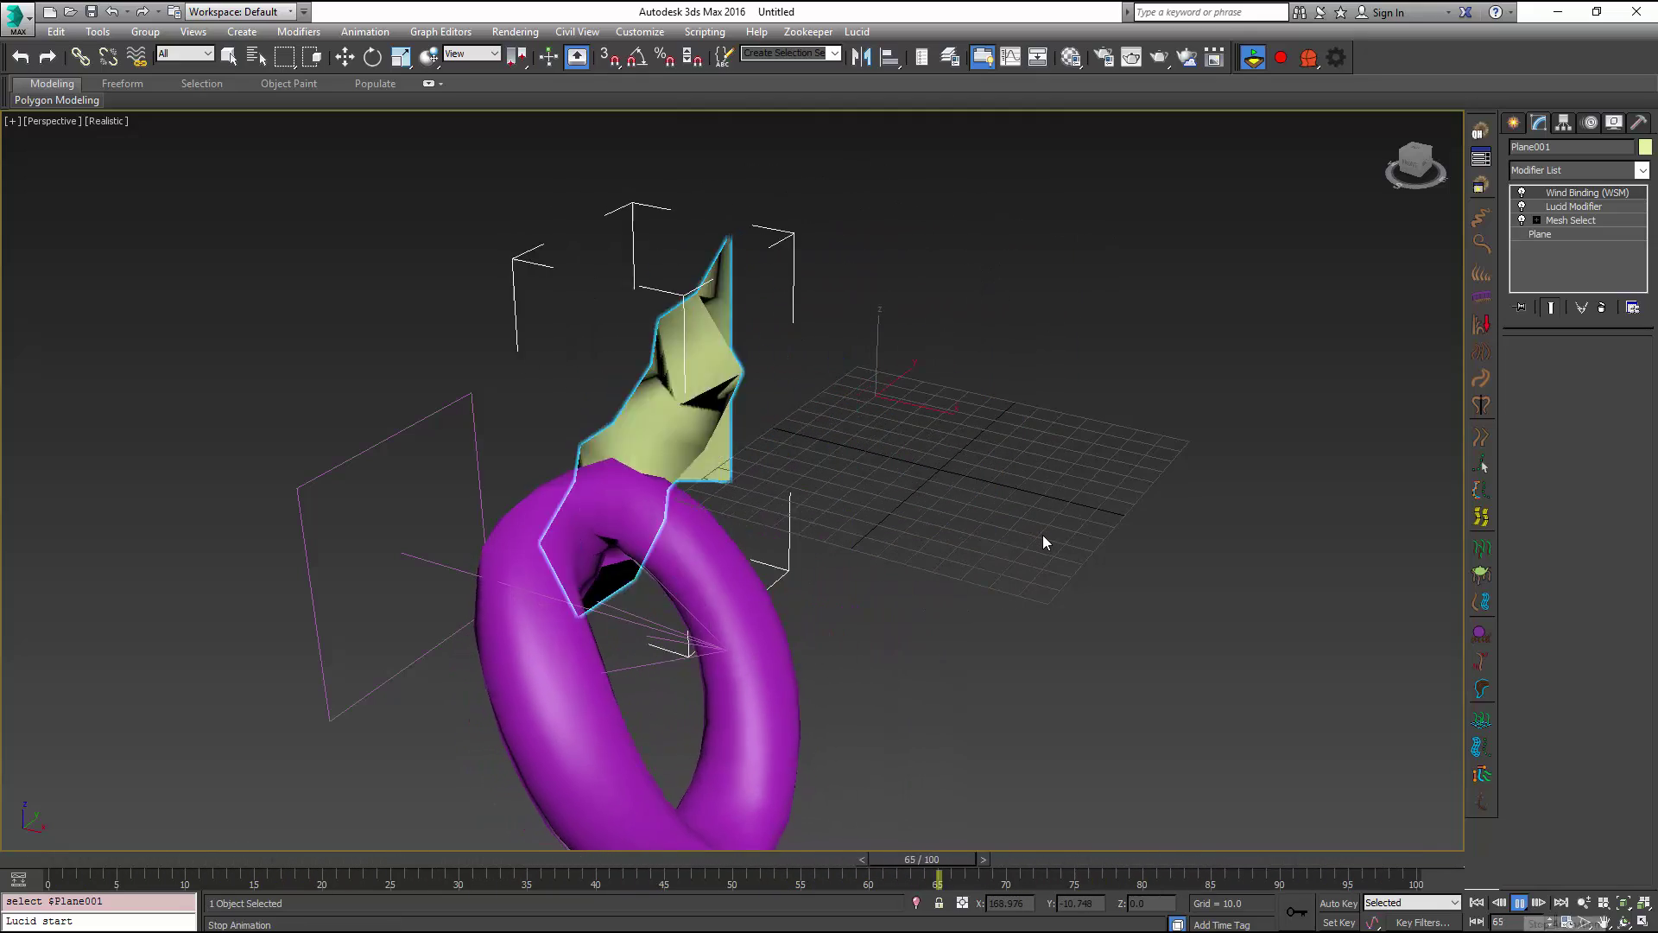
pyautogui.click(1252, 58)
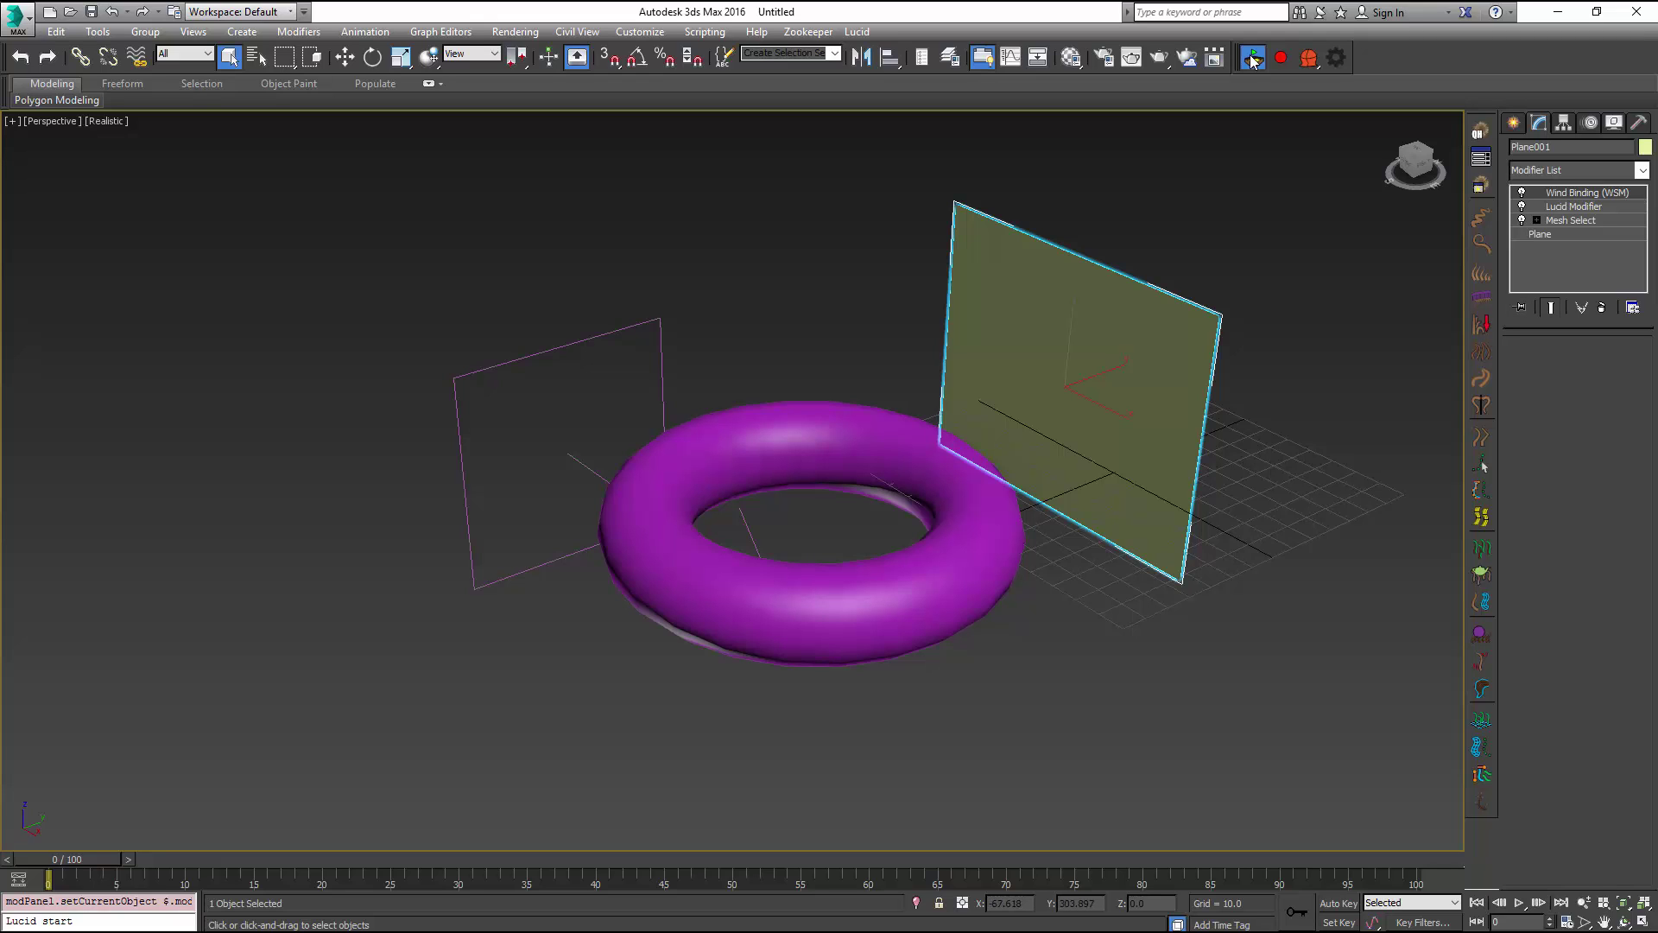
# Run the simulation and set the Wind force's strength to 3.05 and turbulence to 22.192 while it plays.
pyautogui.click(1252, 59)
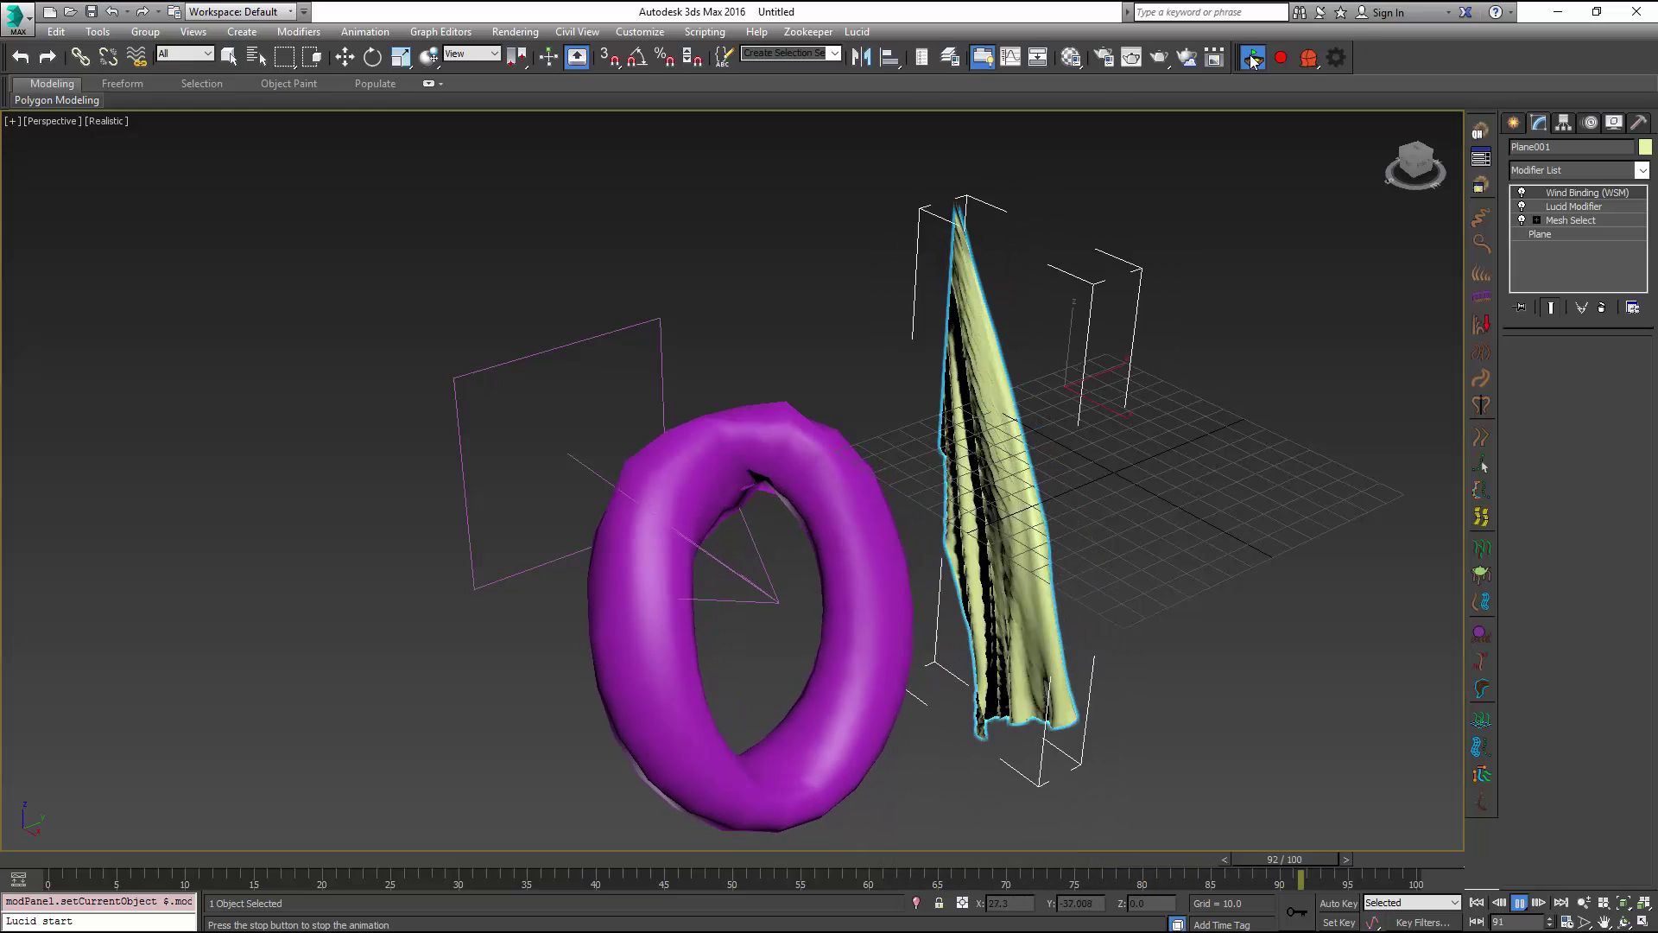
pyautogui.click(1252, 58)
pyautogui.click(660, 346)
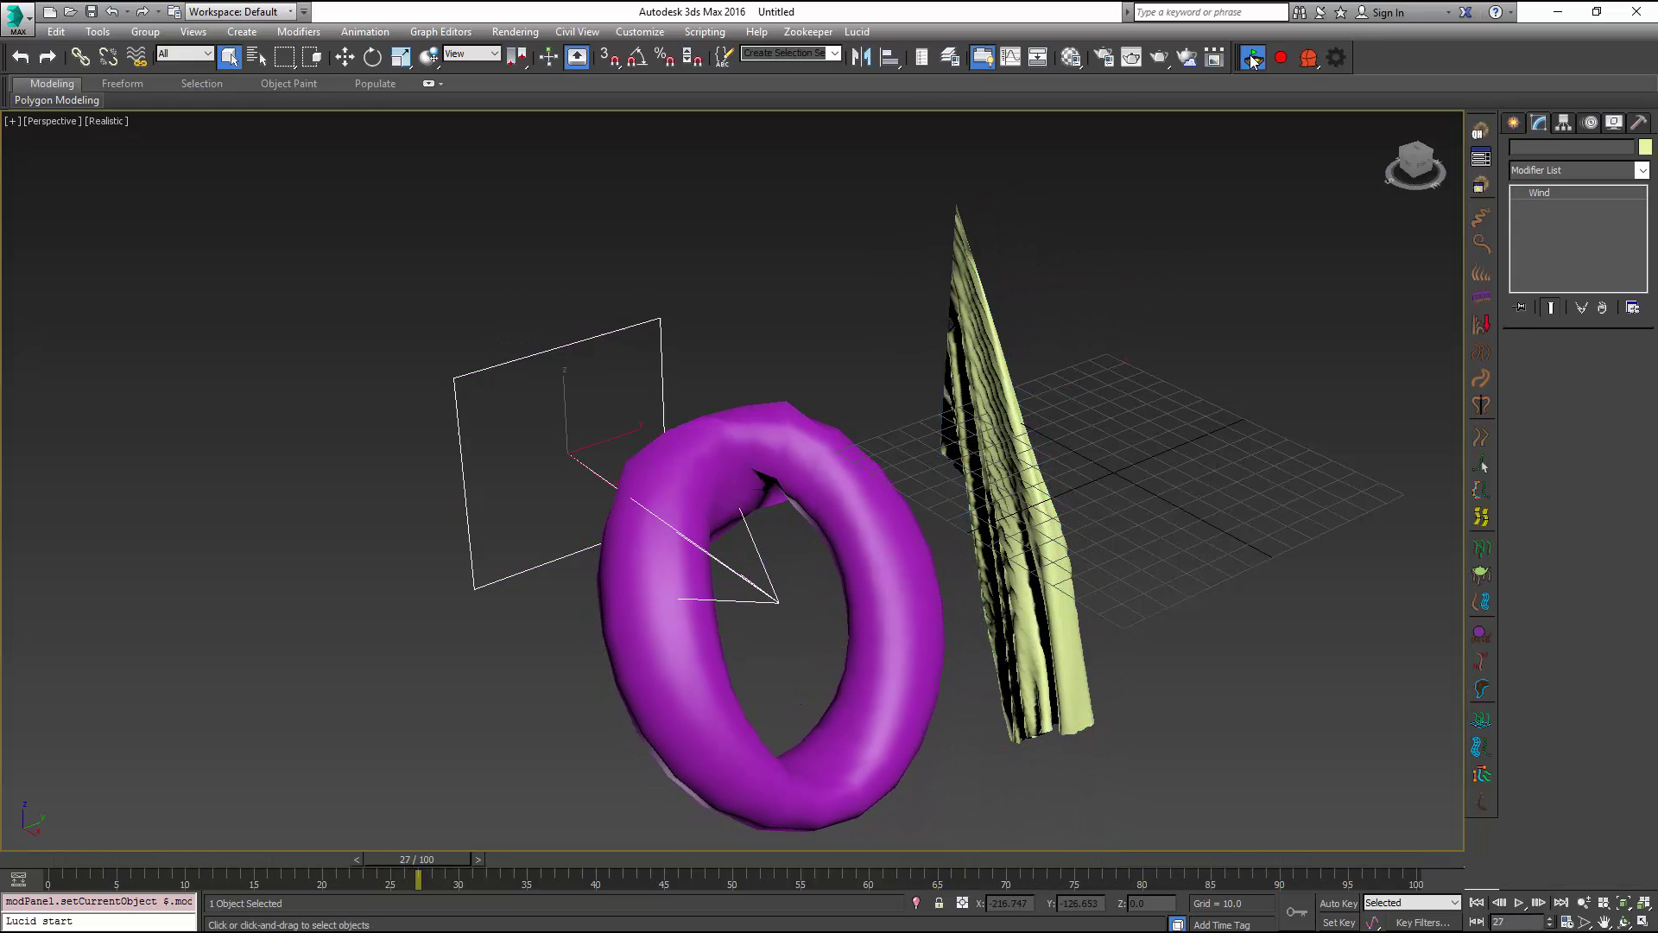
pyautogui.click(1252, 59)
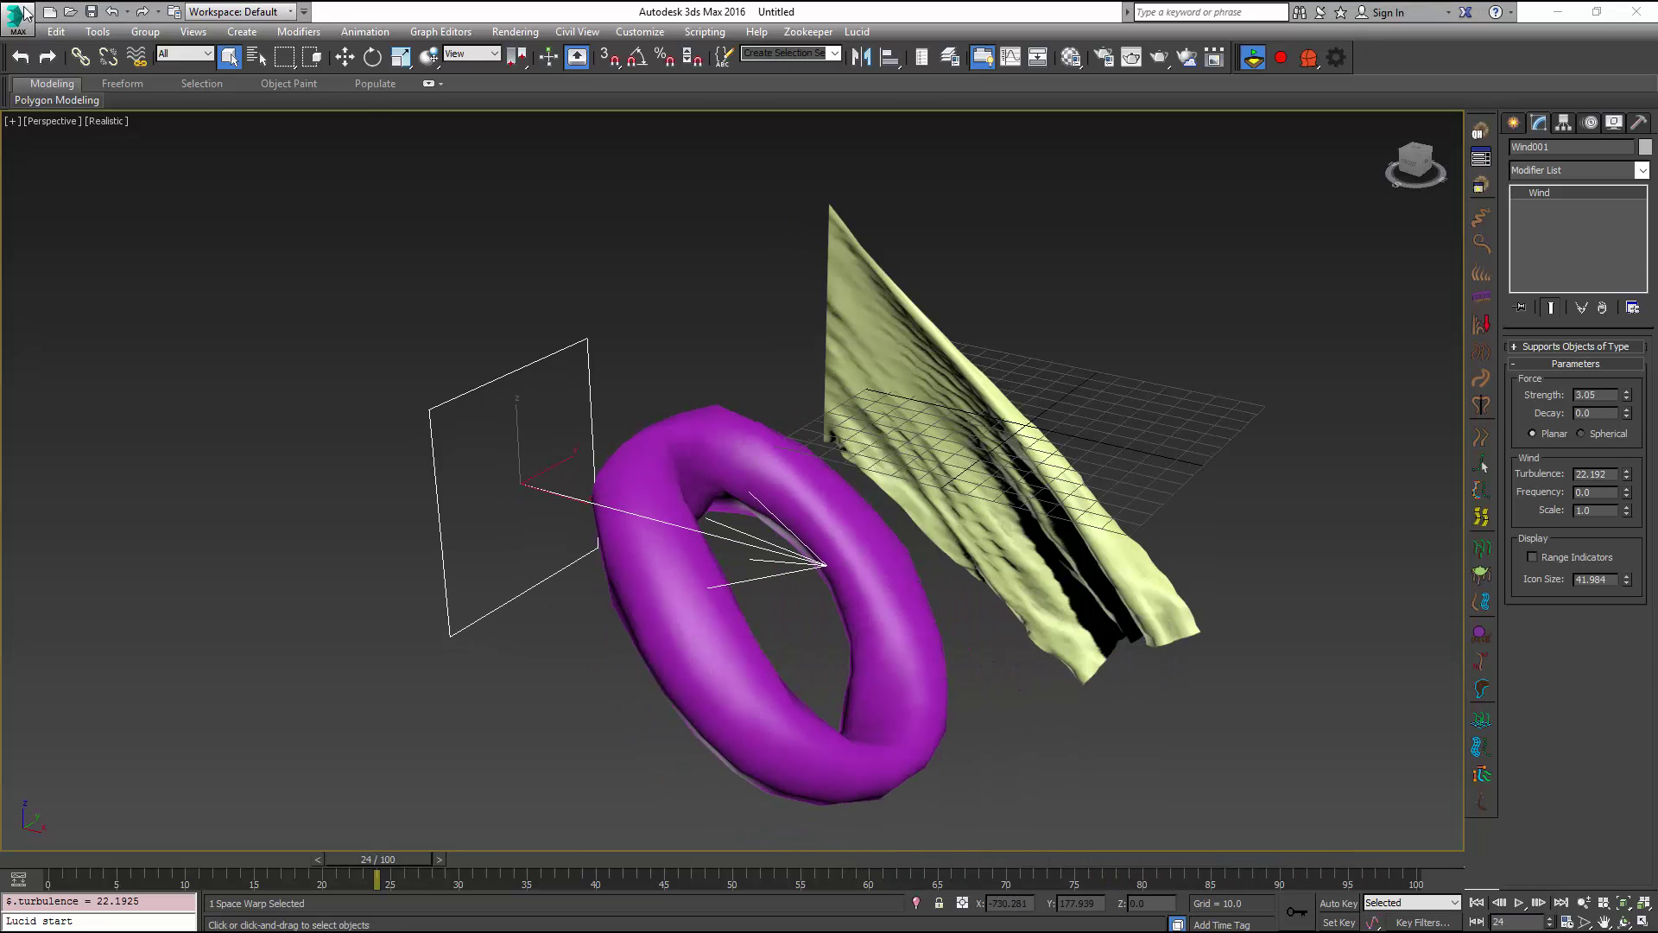
# Start a fresh scene without saving the changes to the wind scene.
pyautogui.click(21, 9)
pyautogui.click(53, 57)
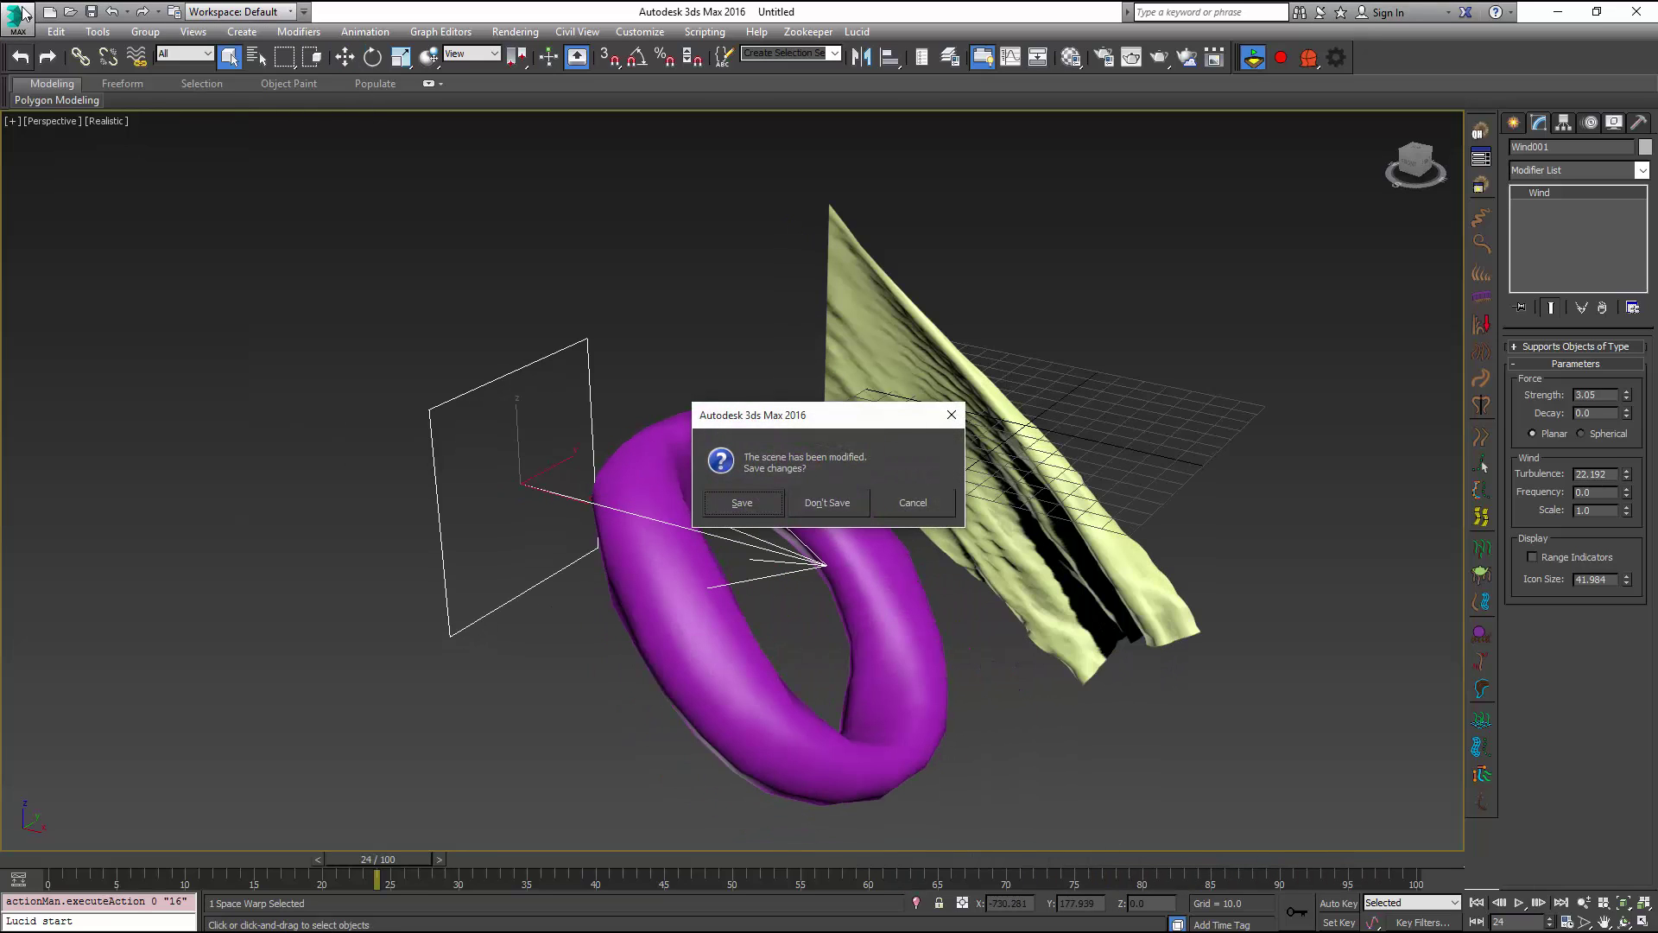
pyautogui.press('n')
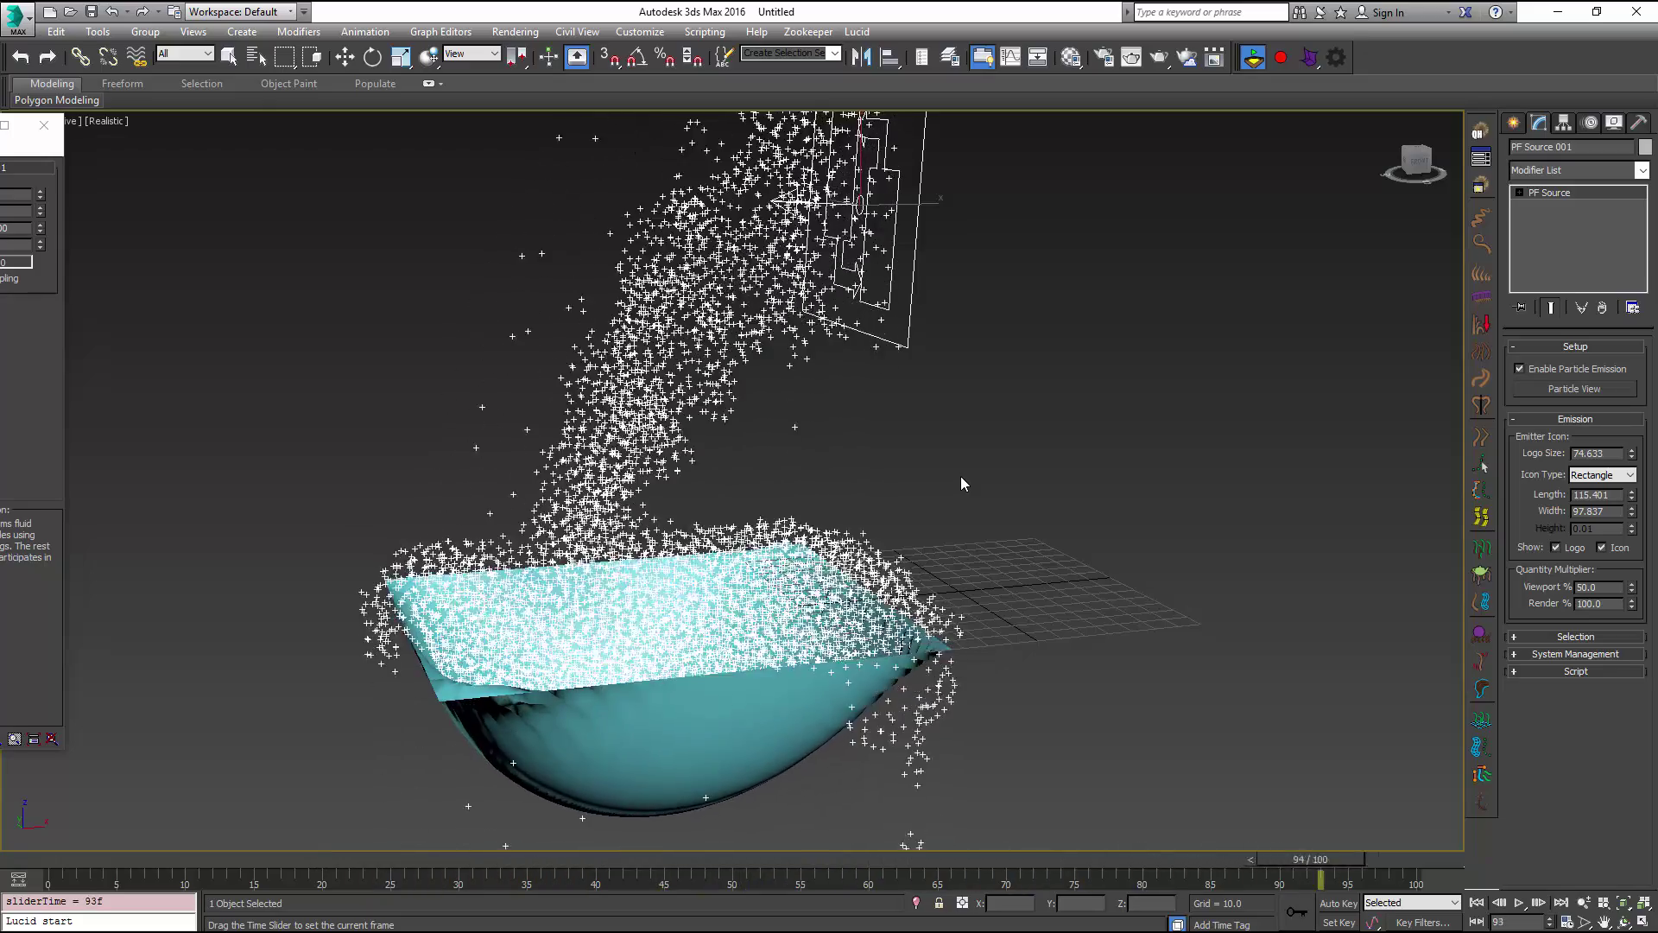
# Hold the particle-and-cloth scene and stop its interactive Lucid simulation.
pyautogui.press('/')
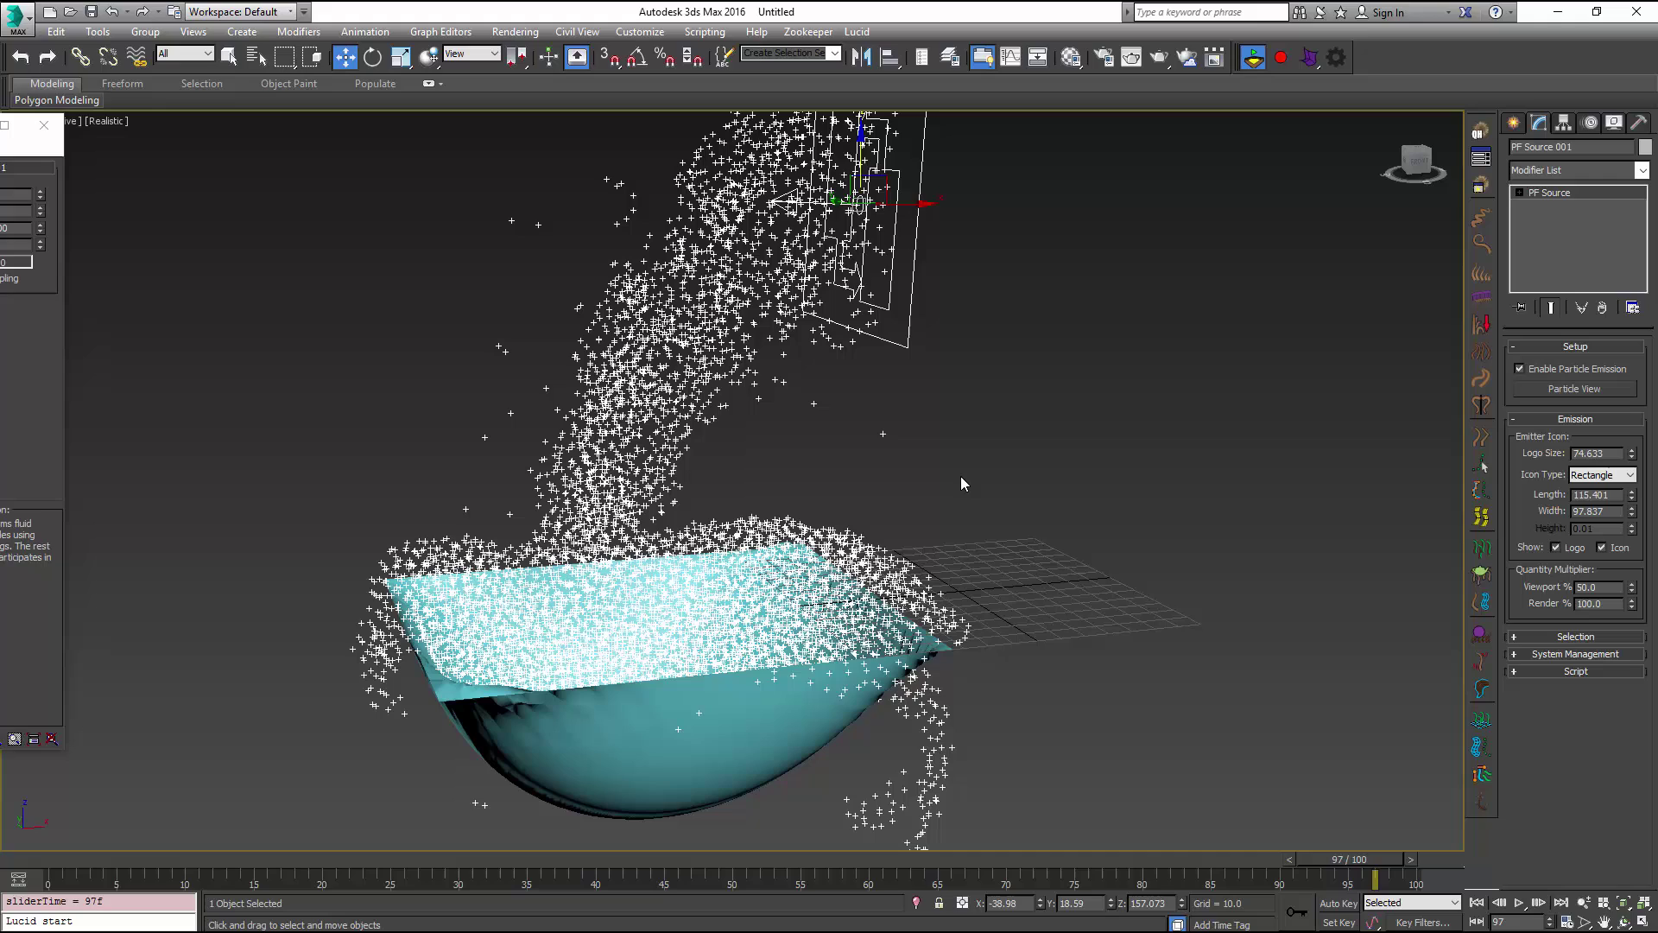
pyautogui.hotkey('ctrl', 'alt', 'h')
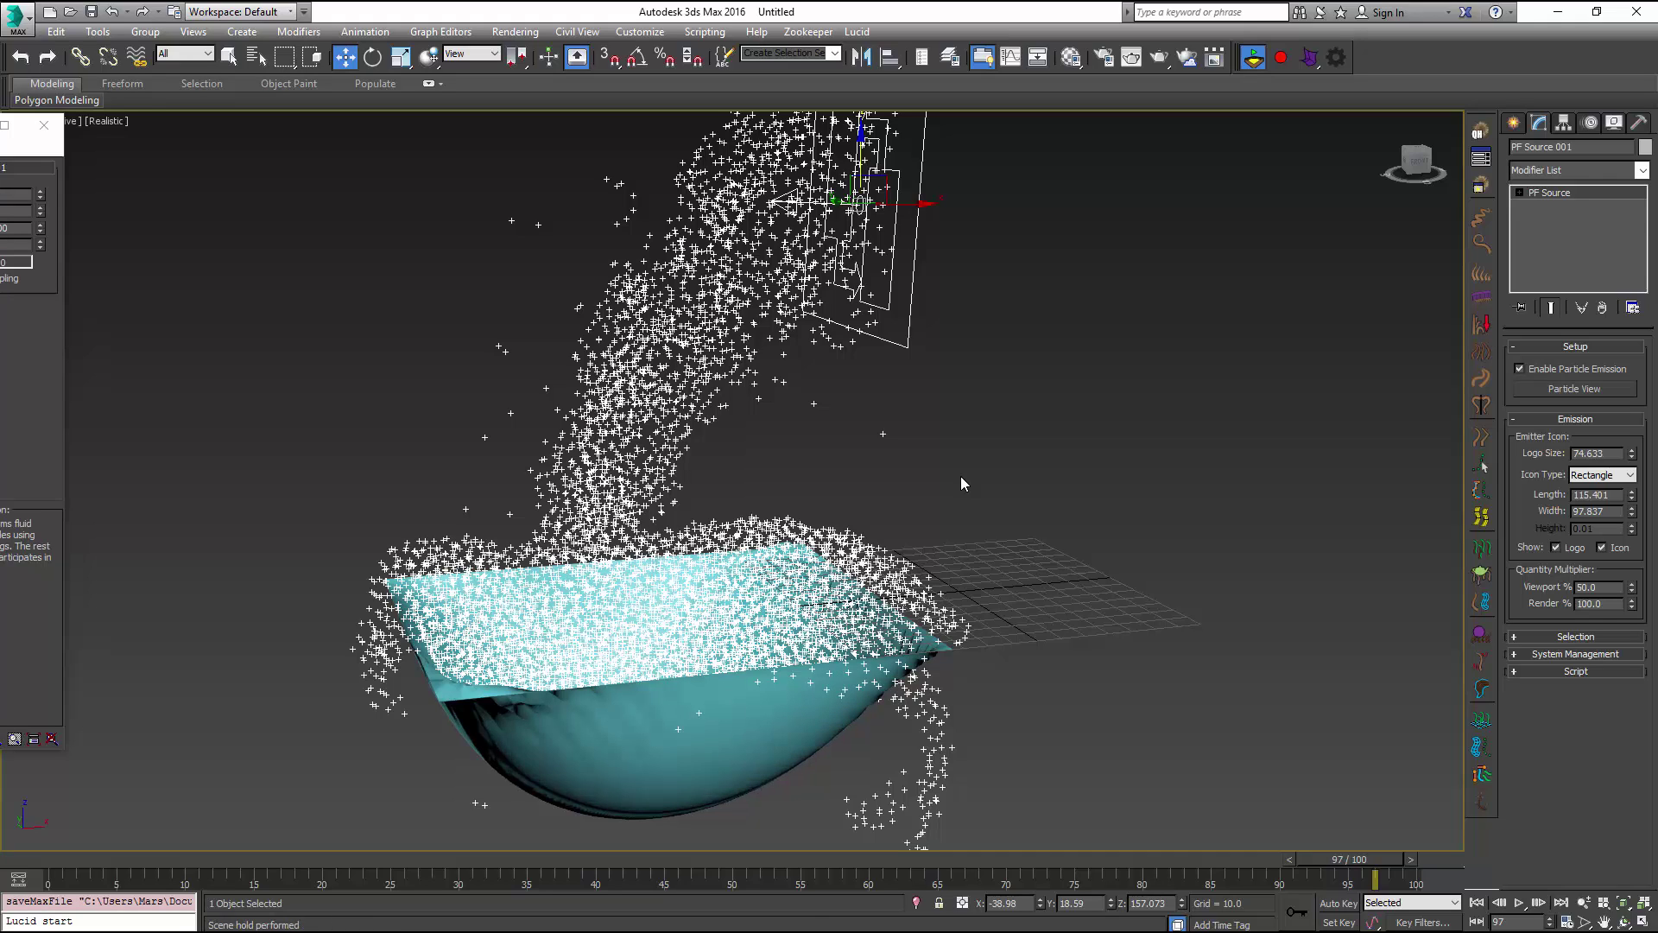
pyautogui.press('Escape')
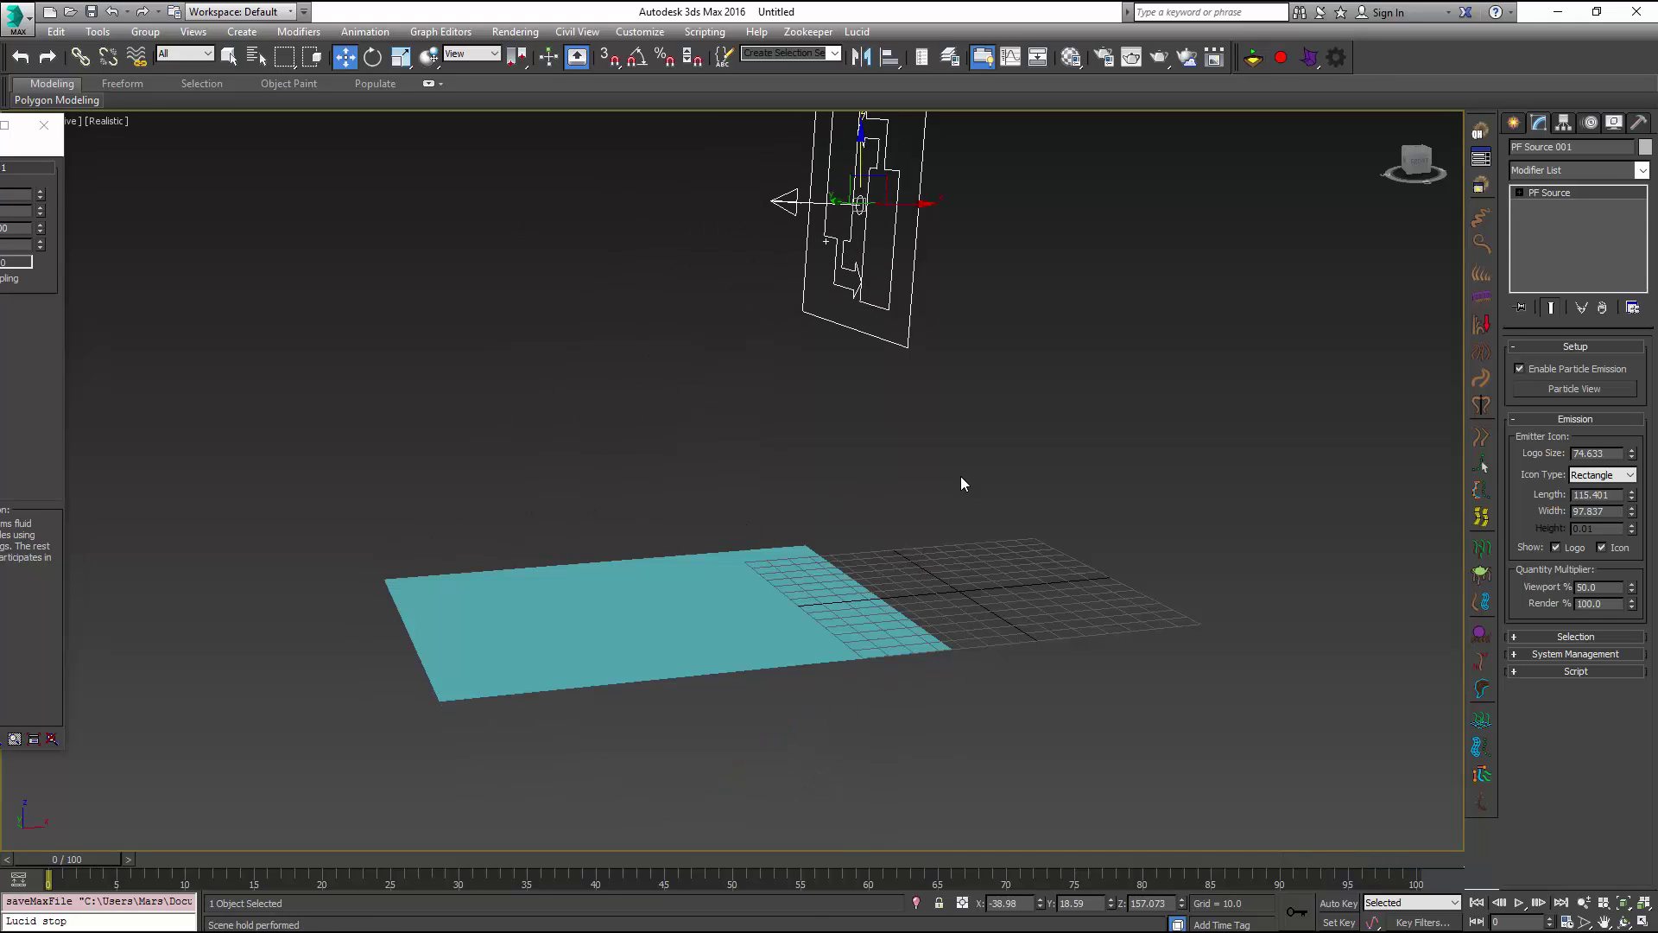
# Record the Lucid simulation of particles falling onto the cloth plane, and scrub the timeline to frame 42.
pyautogui.click(1280, 57)
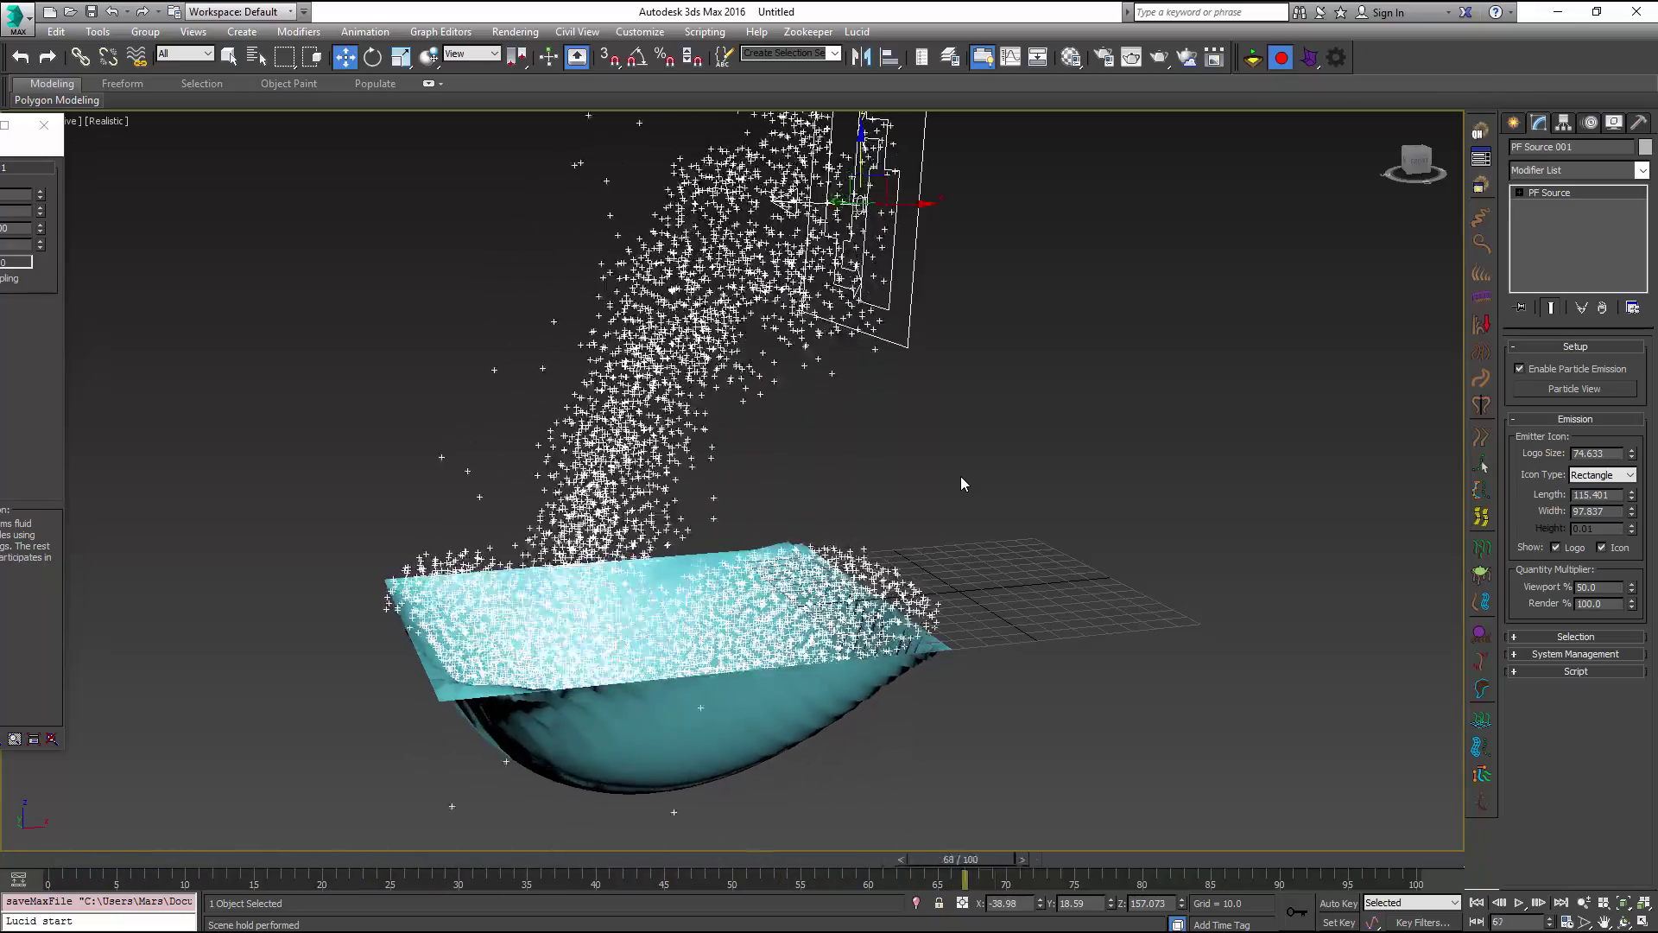
pyautogui.press('Home')
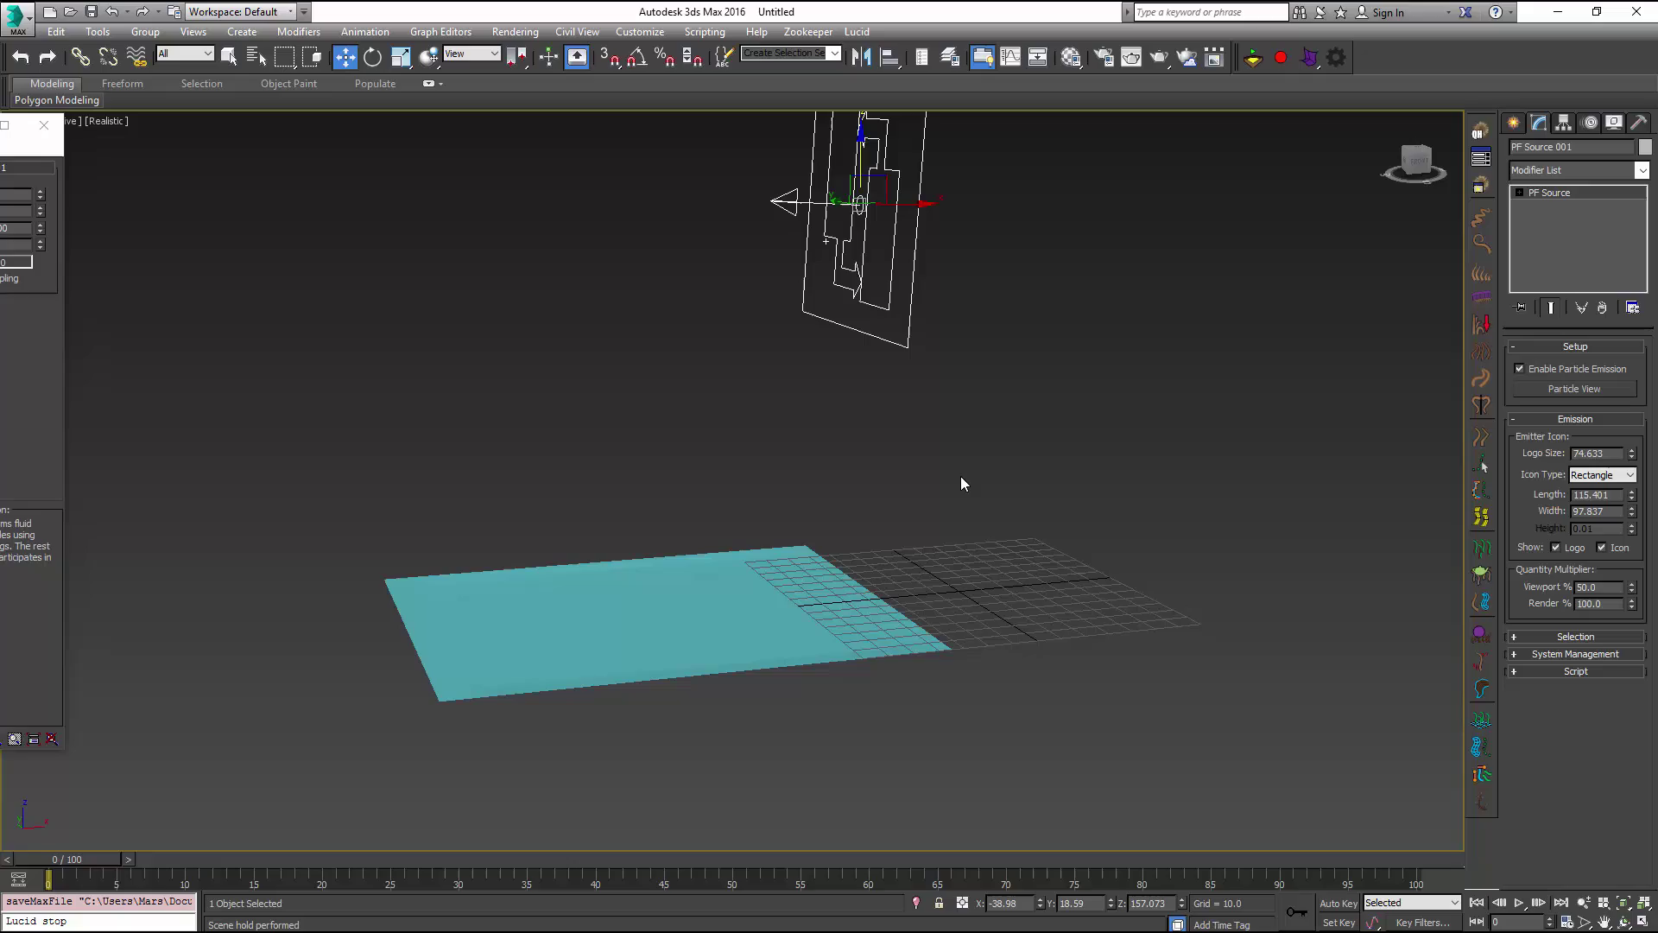
pyautogui.press('/')
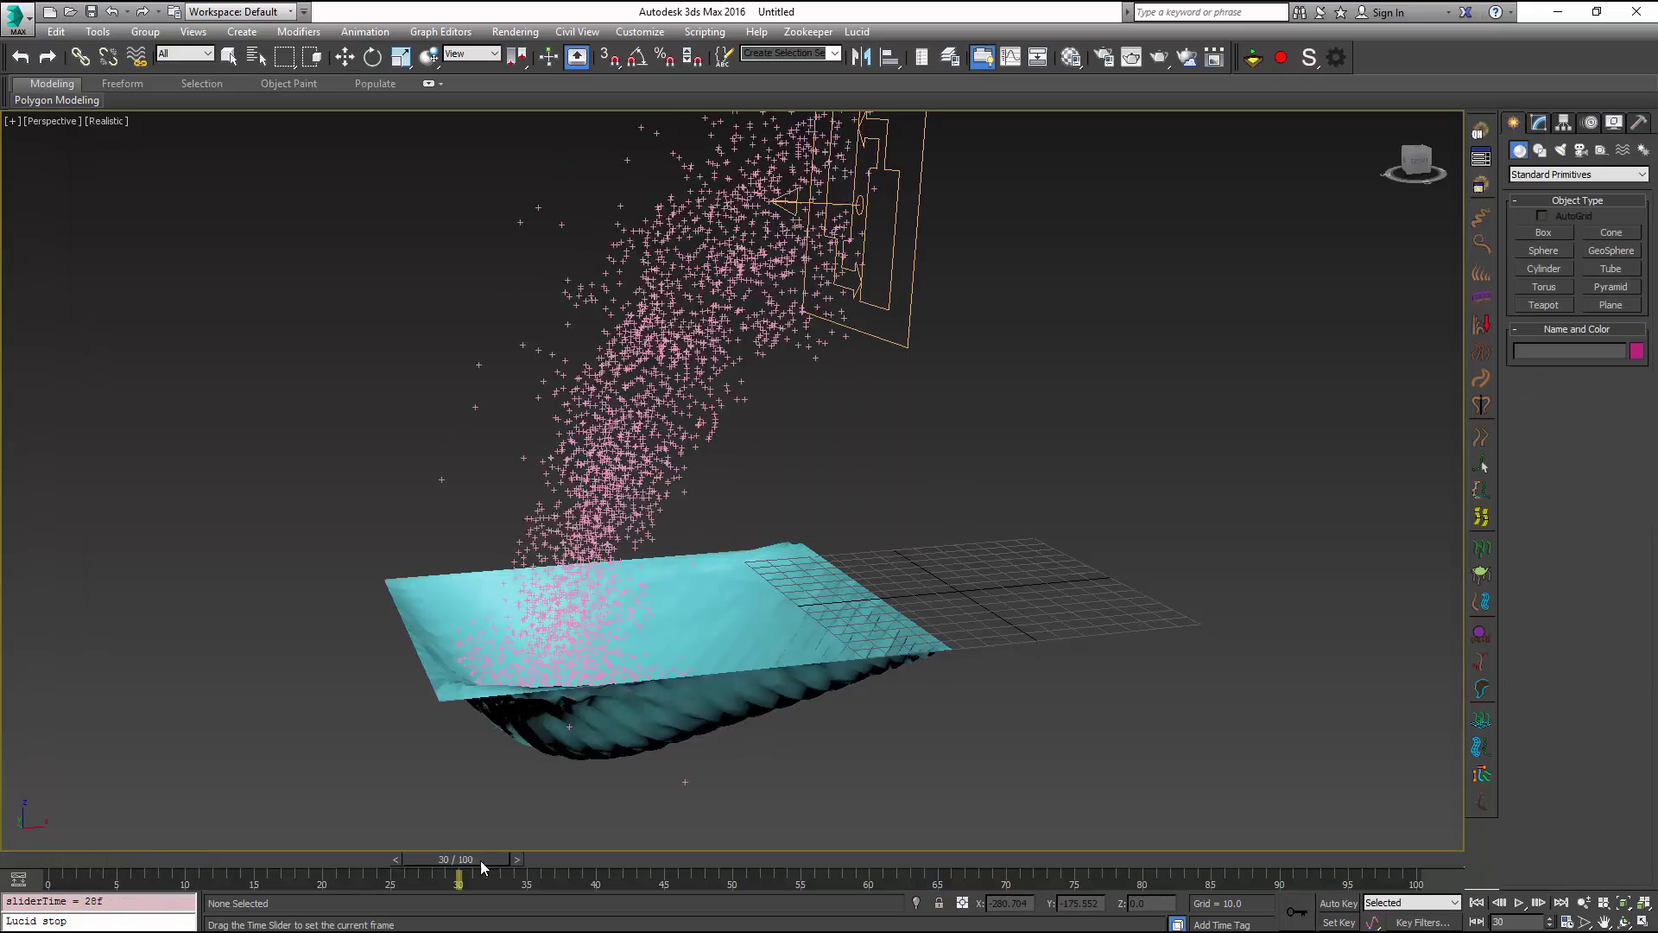
pyautogui.moveTo(481, 862); pyautogui.dragTo(915, 858)
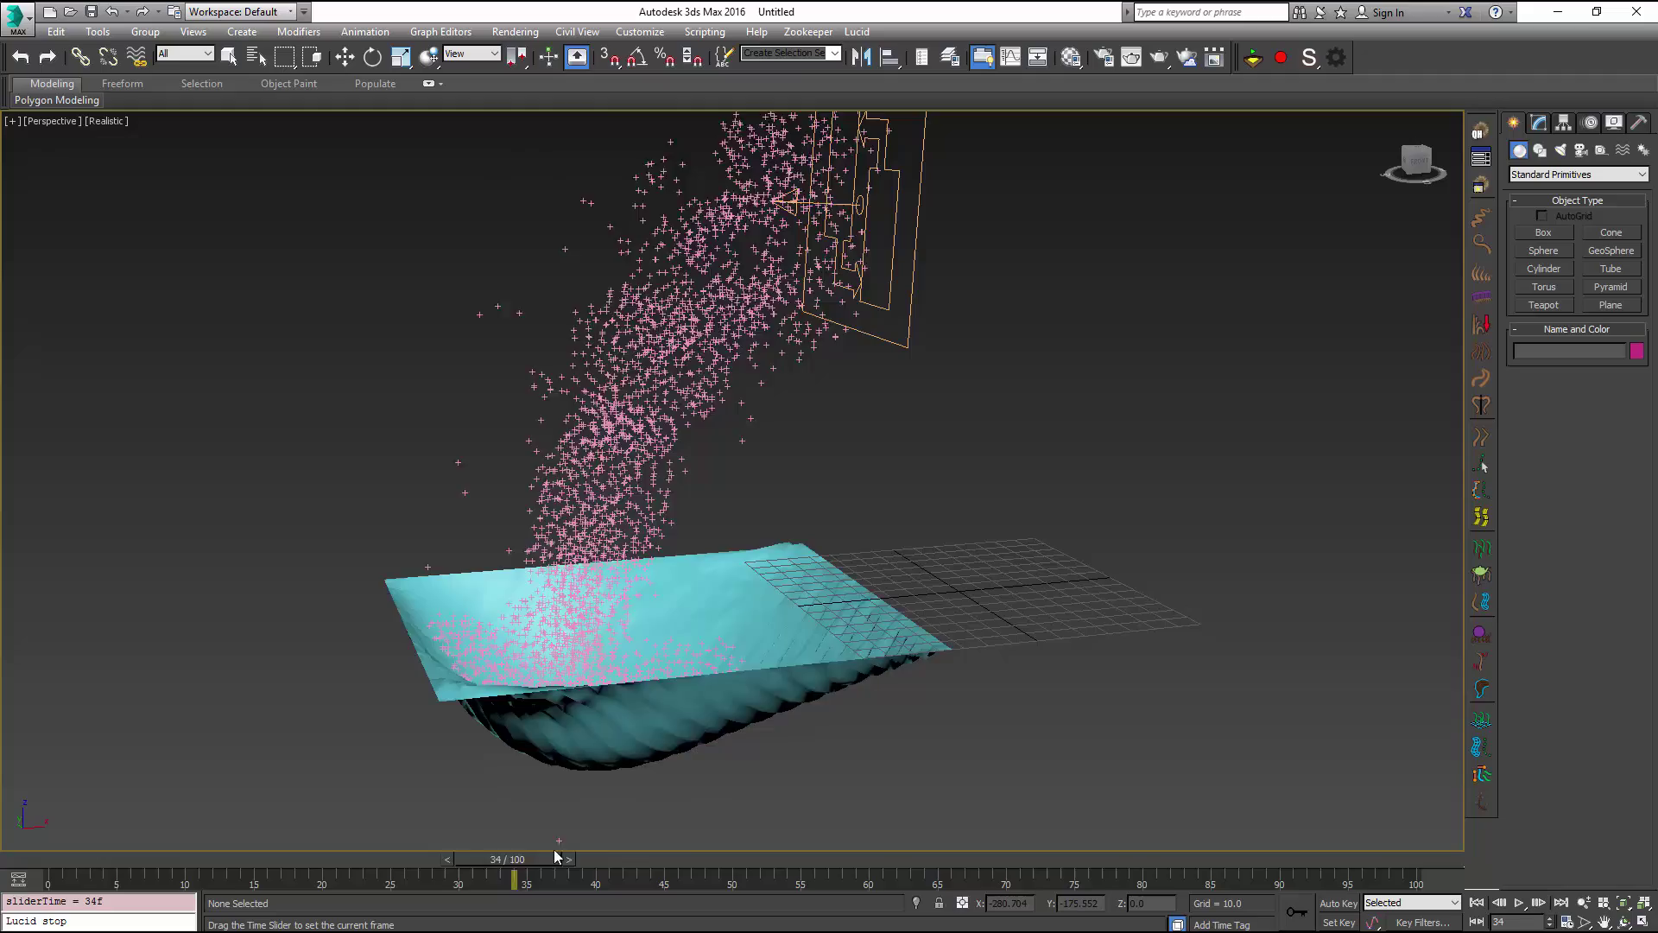
pyautogui.moveTo(556, 855); pyautogui.dragTo(623, 863)
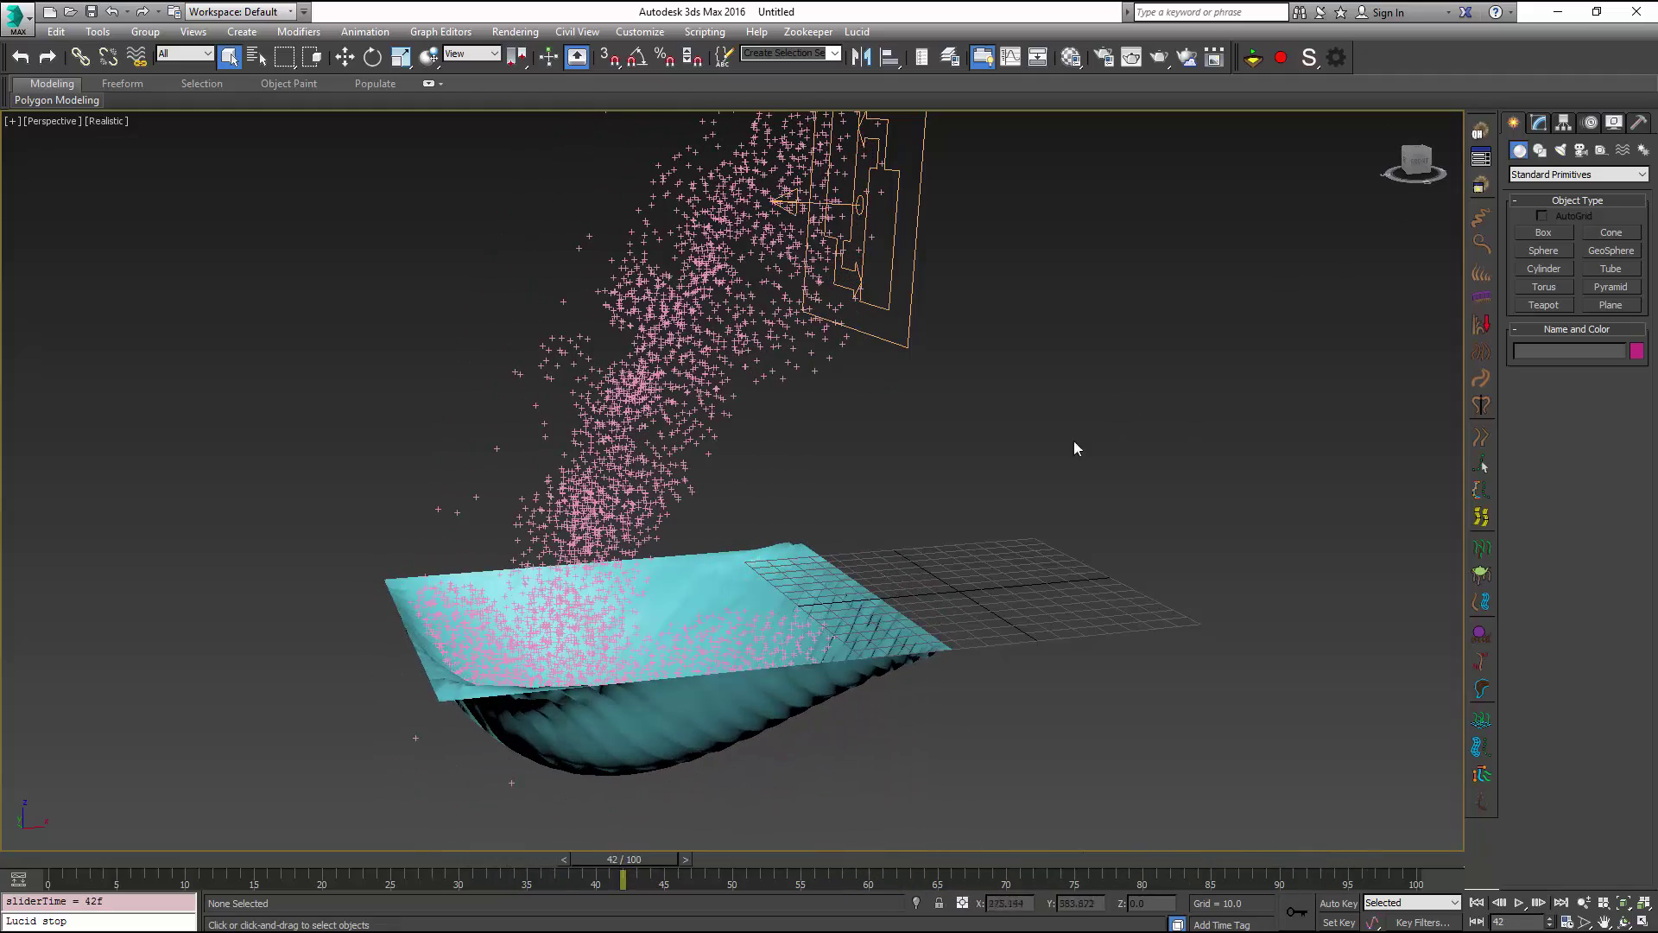
# Place a Wind force beside the cloth and rotate it about -89 degrees around X so it faces the particle stream.
pyautogui.keyDown('alt'); pyautogui.moveTo(1074, 442); pyautogui.dragTo(1067, 518, button='middle'); pyautogui.keyUp('alt')
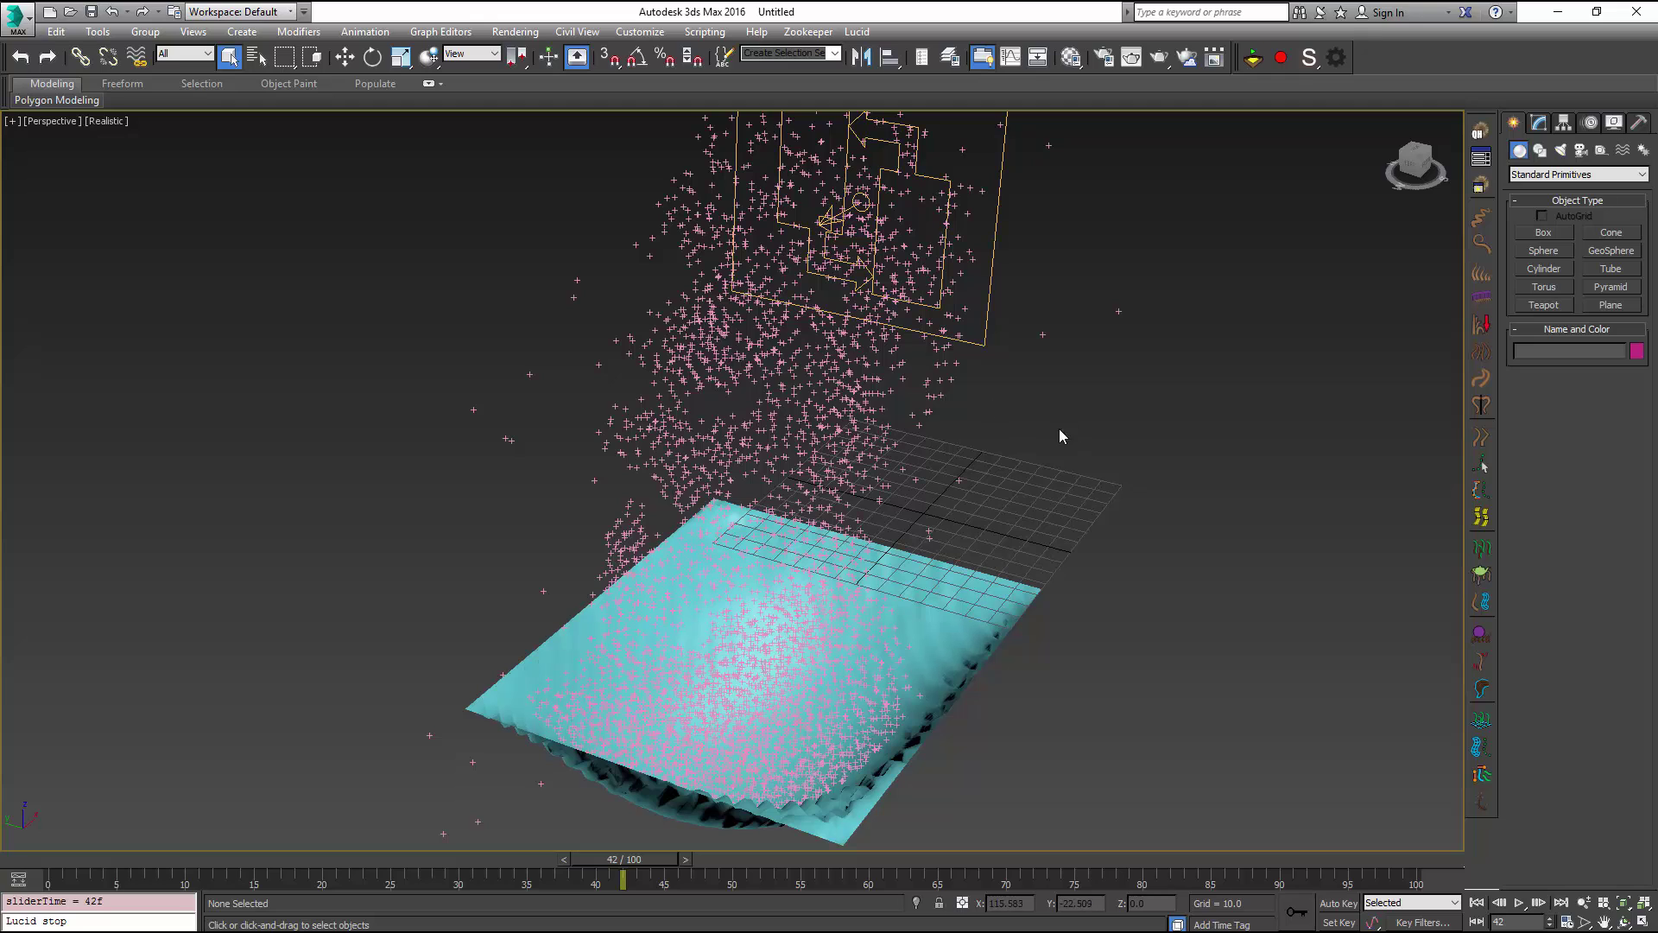
pyautogui.scroll(-5, 1073, 443)
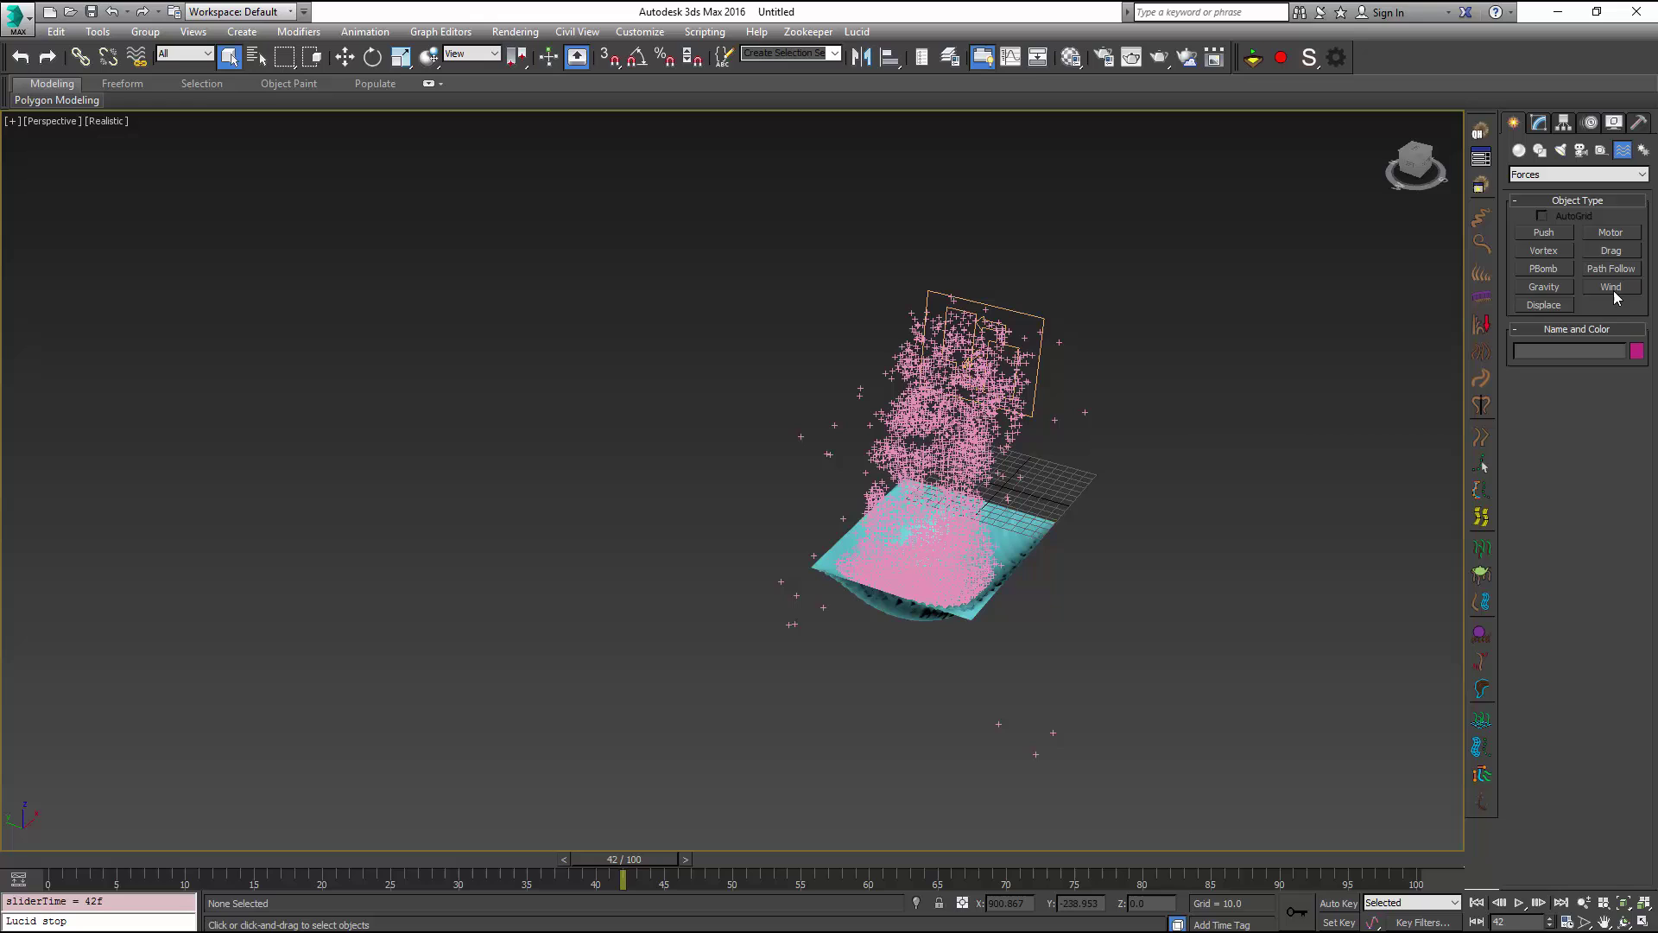
pyautogui.click(1611, 287)
pyautogui.moveTo(1163, 612); pyautogui.dragTo(867, 519)
pyautogui.press('e')
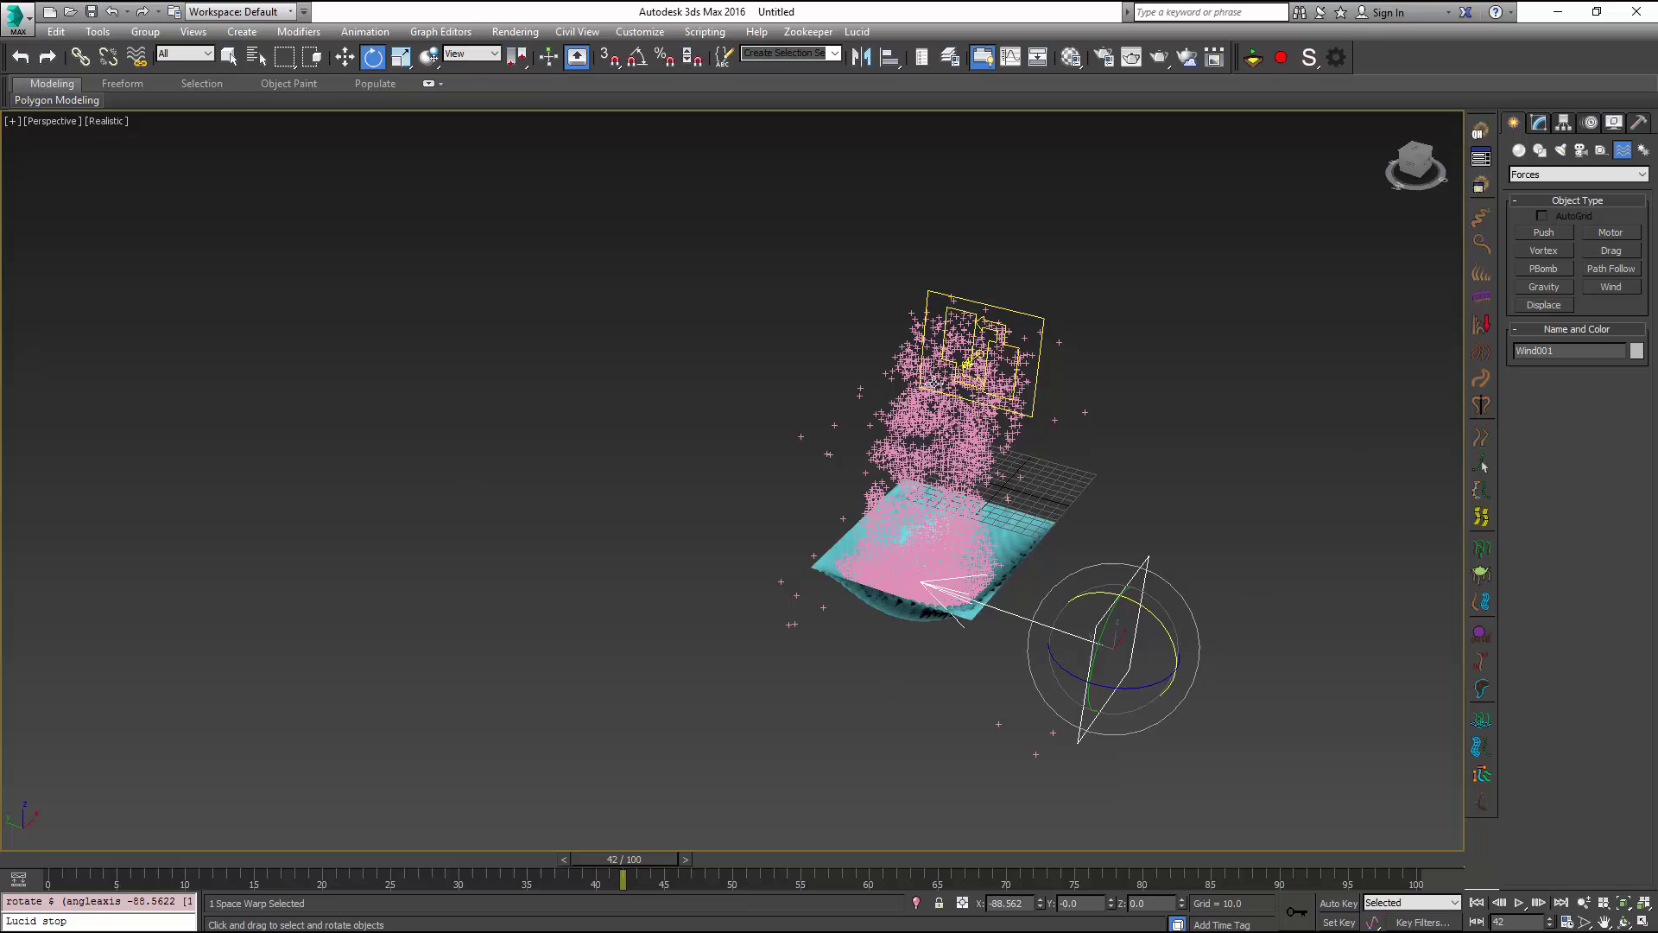
# Open the particle source's flow in Particle View and add a Force operator to Event 001, between Display 001 and Lucid001.
pyautogui.click(1046, 329)
pyautogui.click(1540, 122)
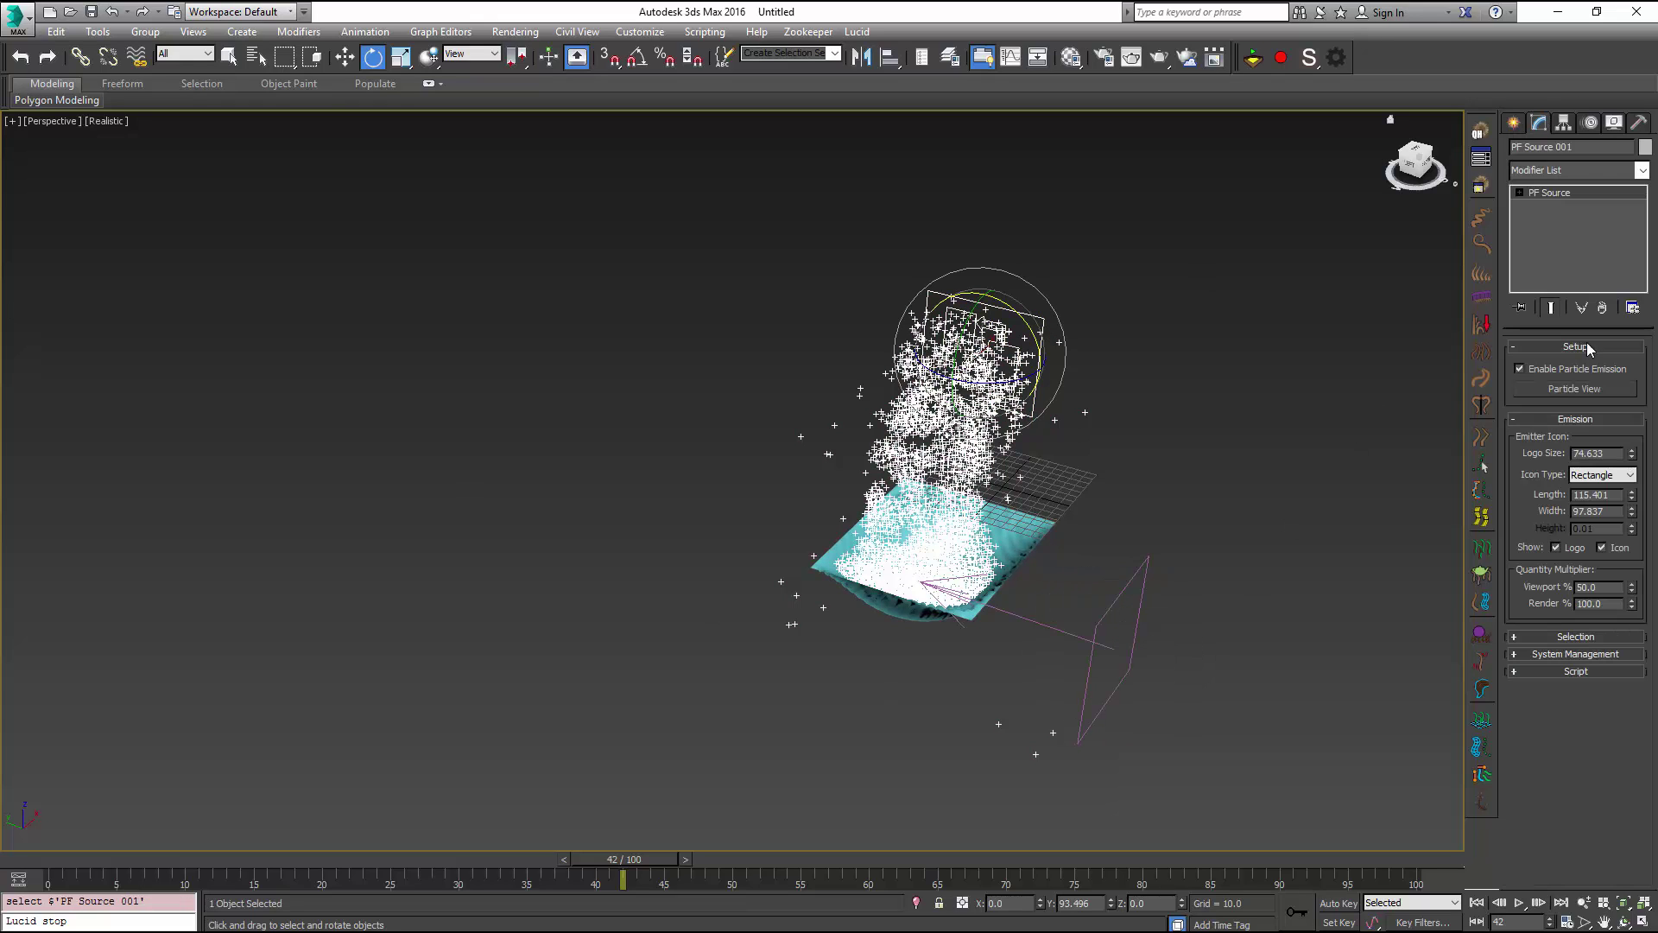
pyautogui.click(1572, 390)
pyautogui.moveTo(0, 141); pyautogui.dragTo(654, 136)
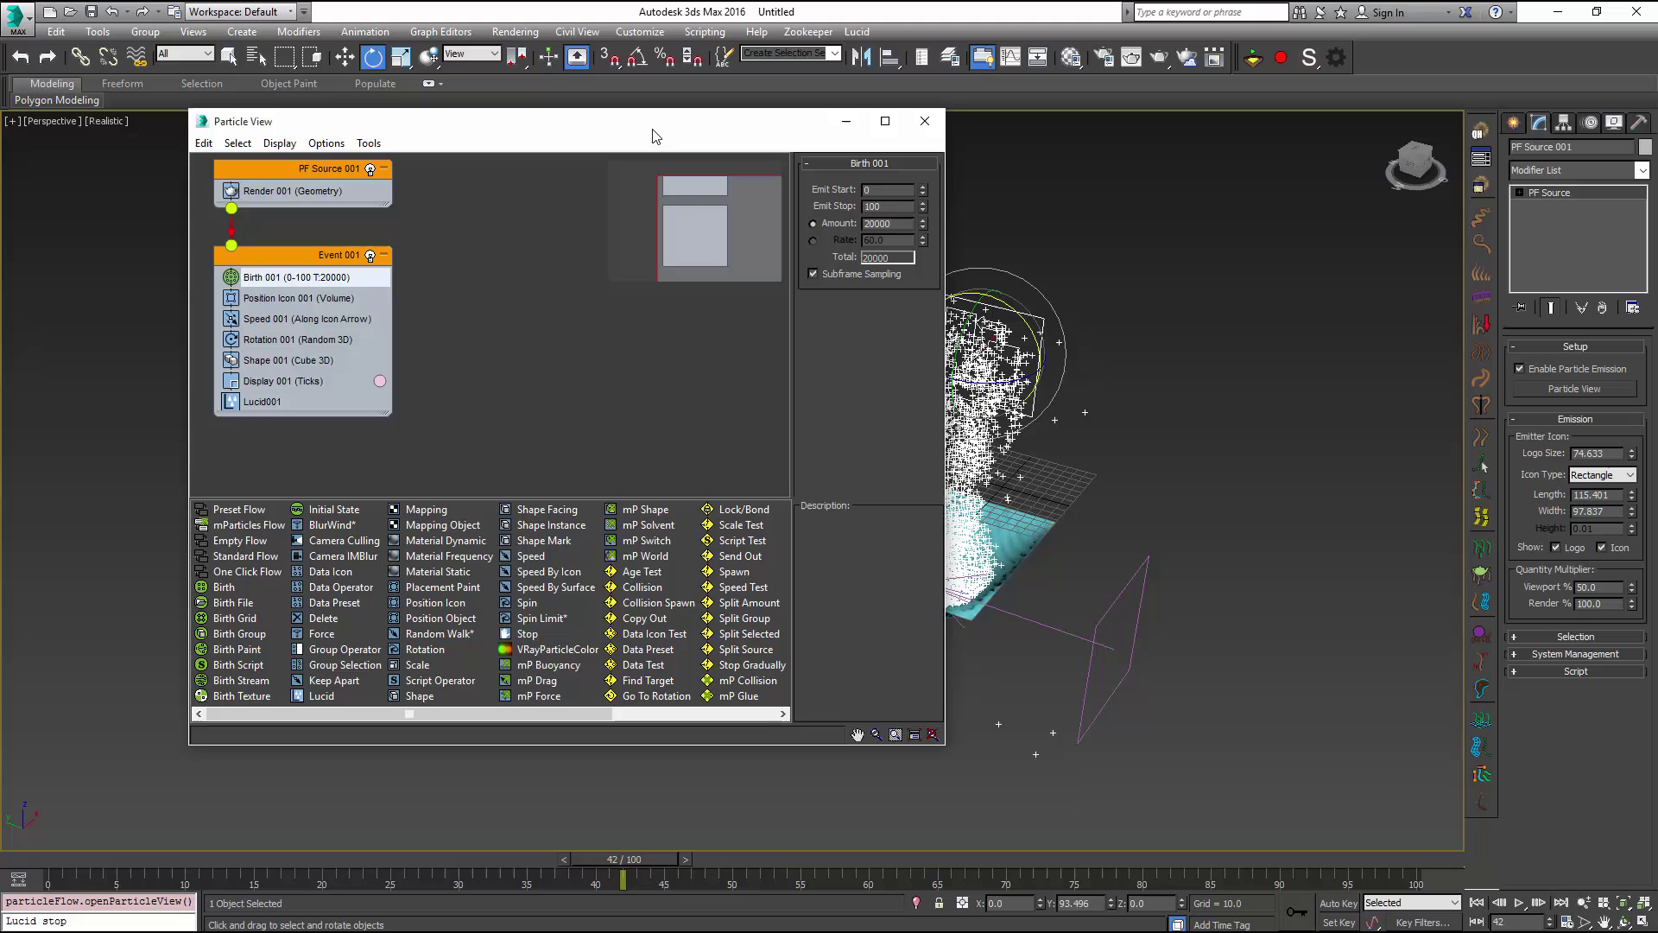
pyautogui.click(325, 637)
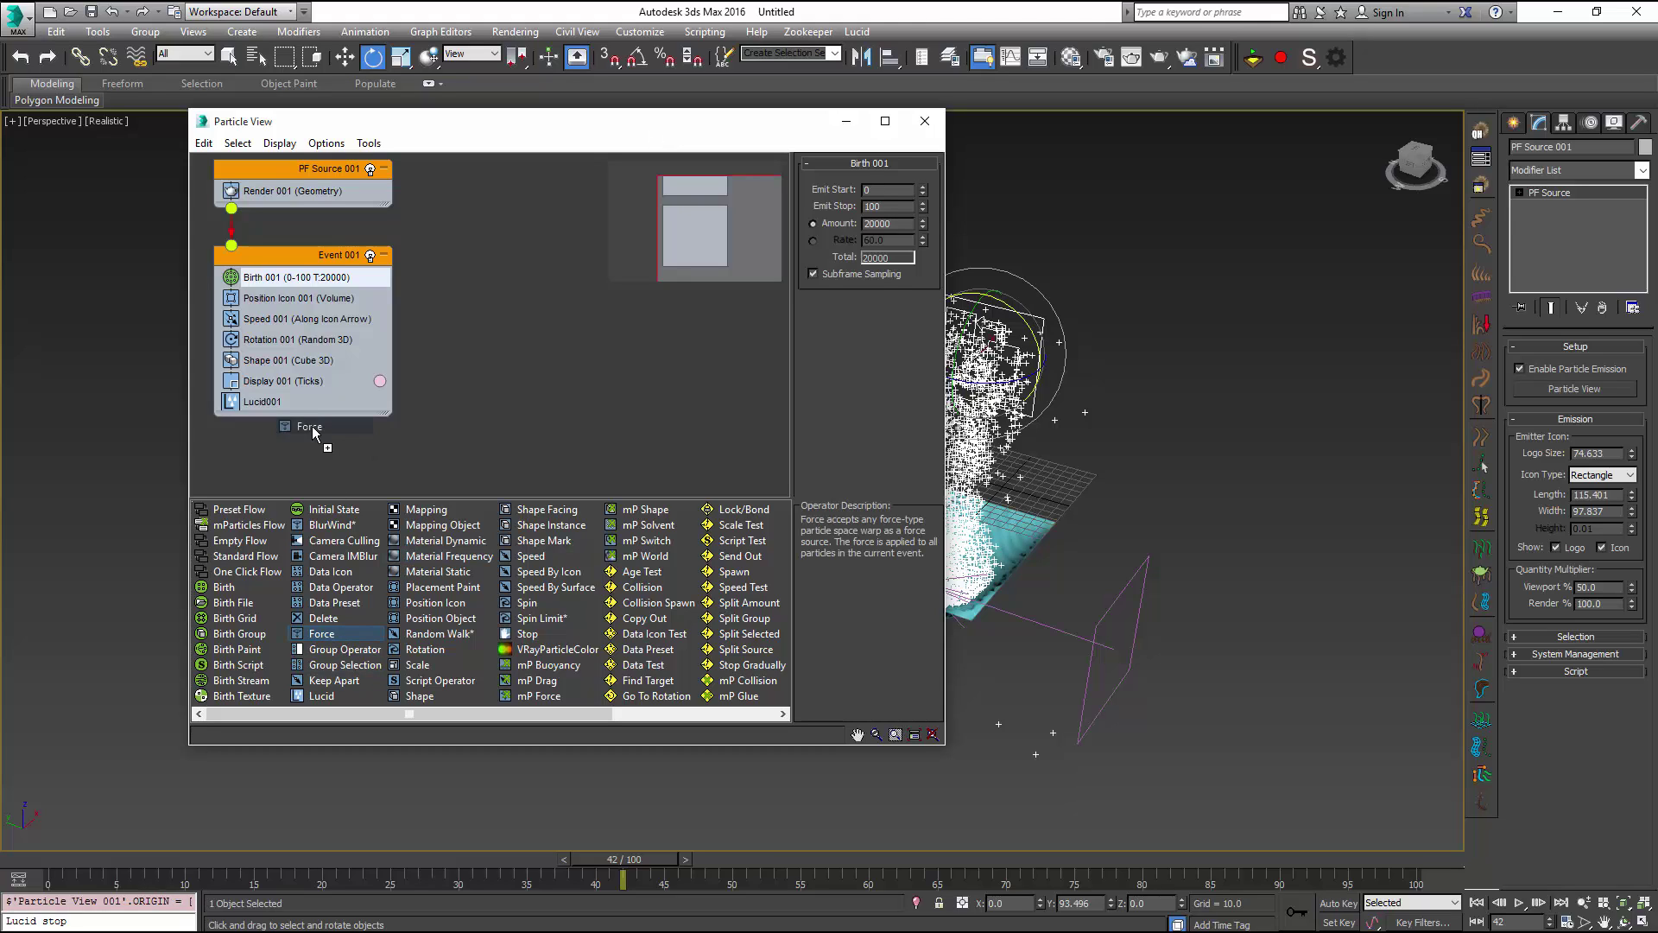
pyautogui.moveTo(312, 426); pyautogui.dragTo(305, 392)
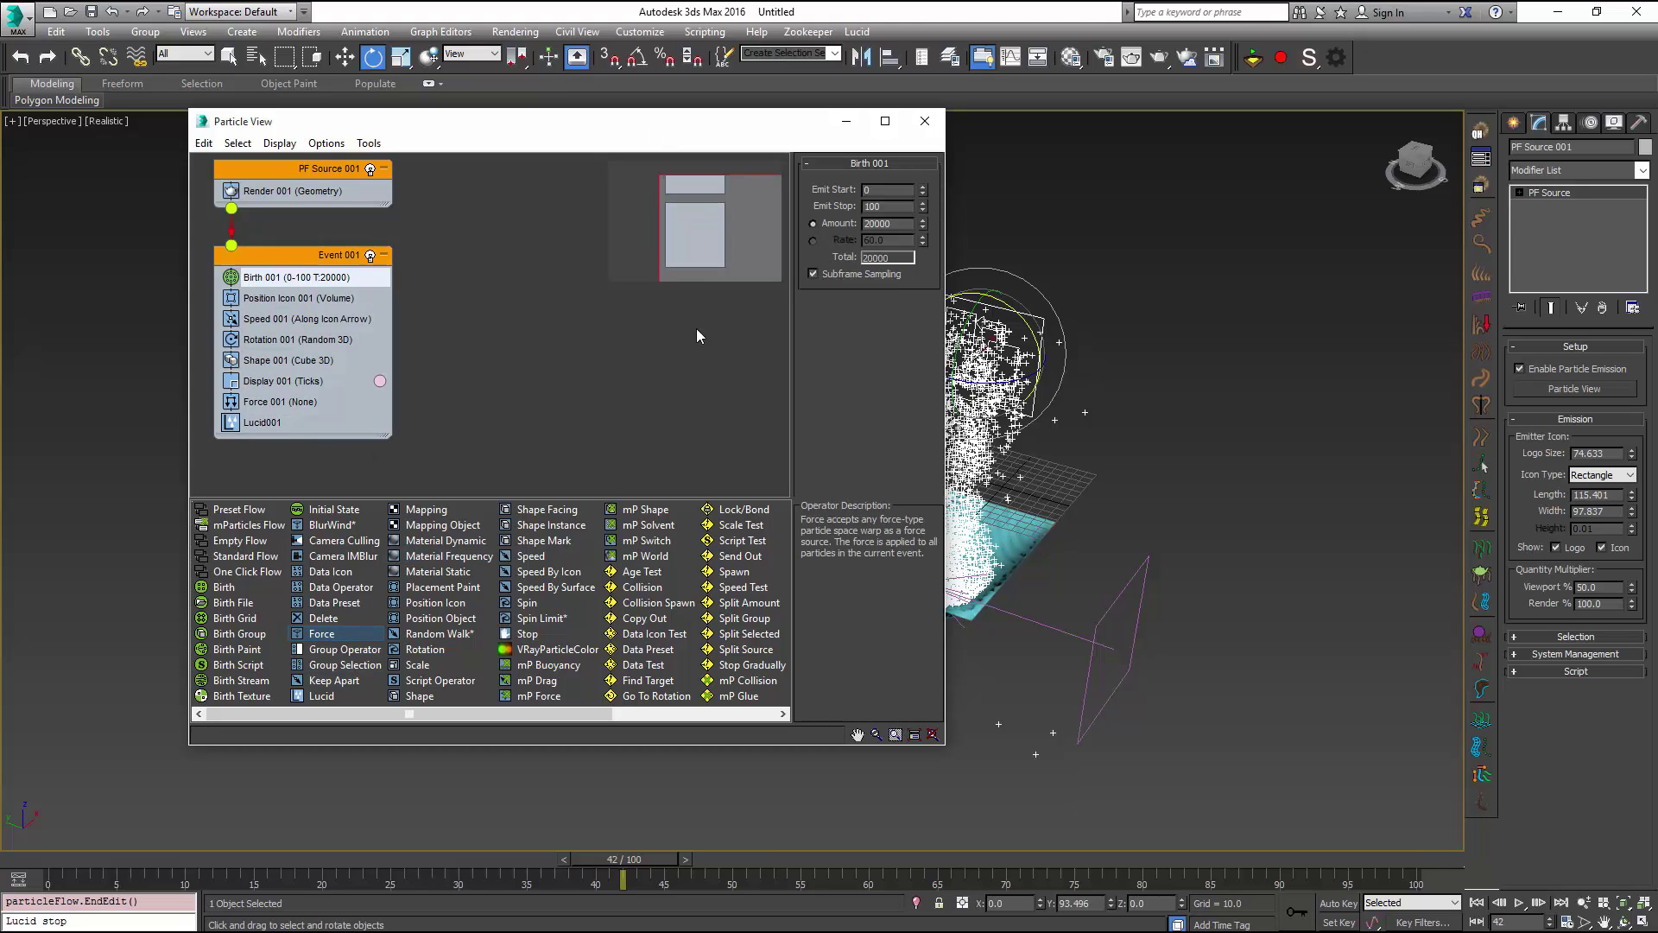
# Assign the Wind001 space warp to the Force 001 operator and close Particle View.
pyautogui.moveTo(801, 134); pyautogui.dragTo(668, 114)
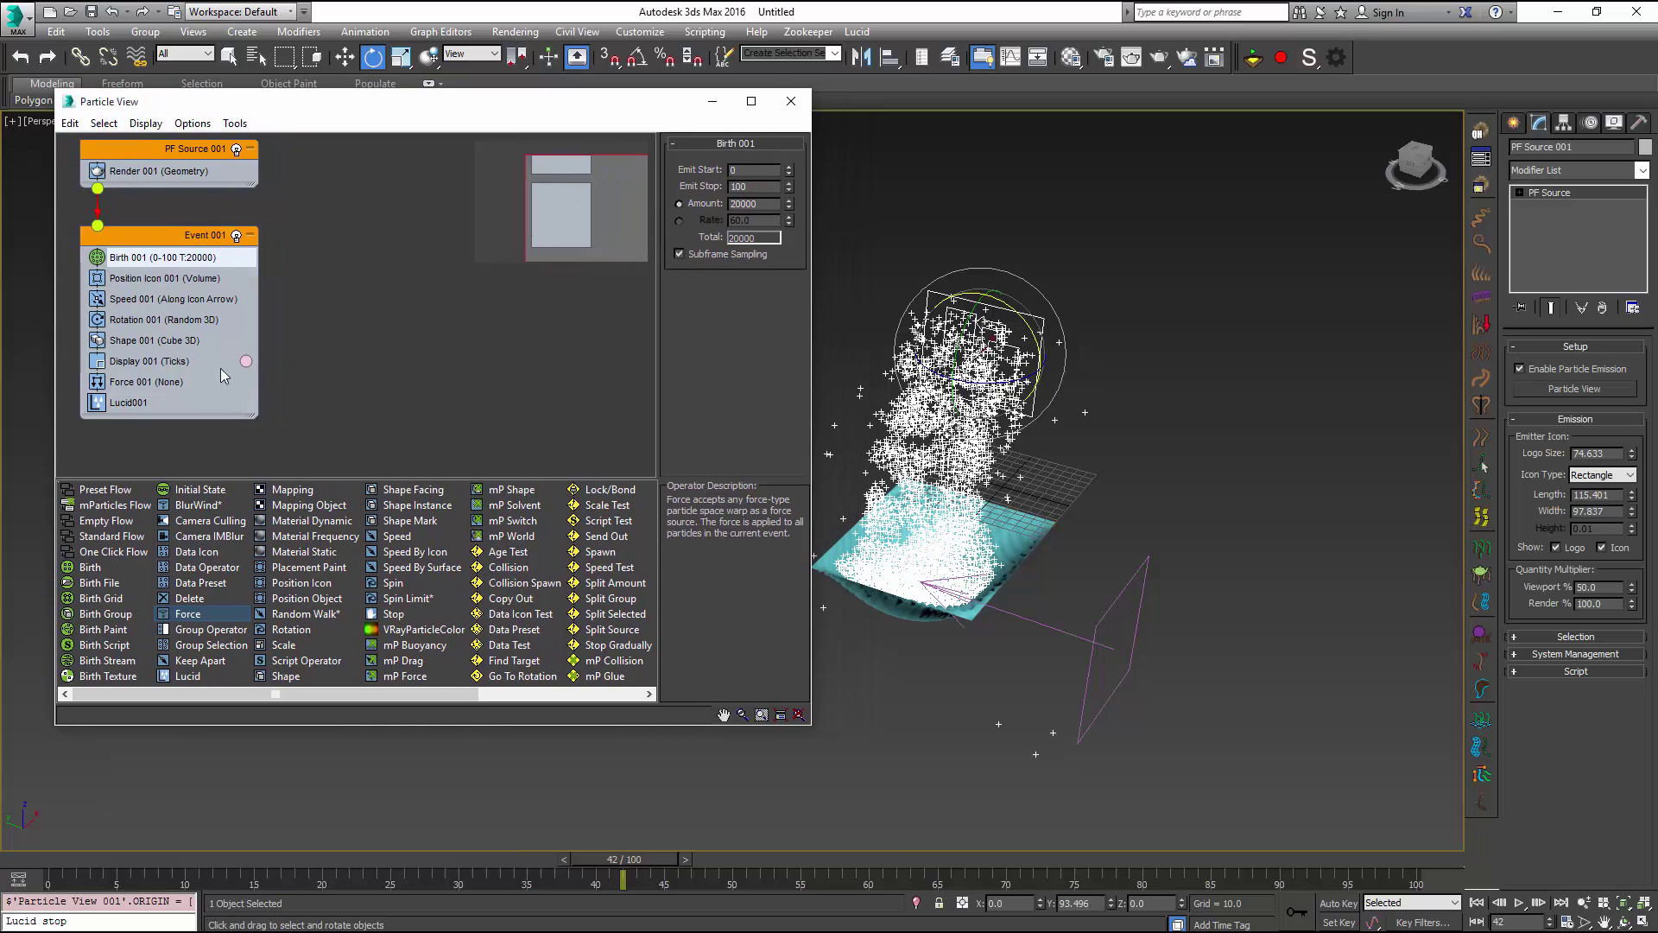
pyautogui.click(162, 381)
pyautogui.click(688, 245)
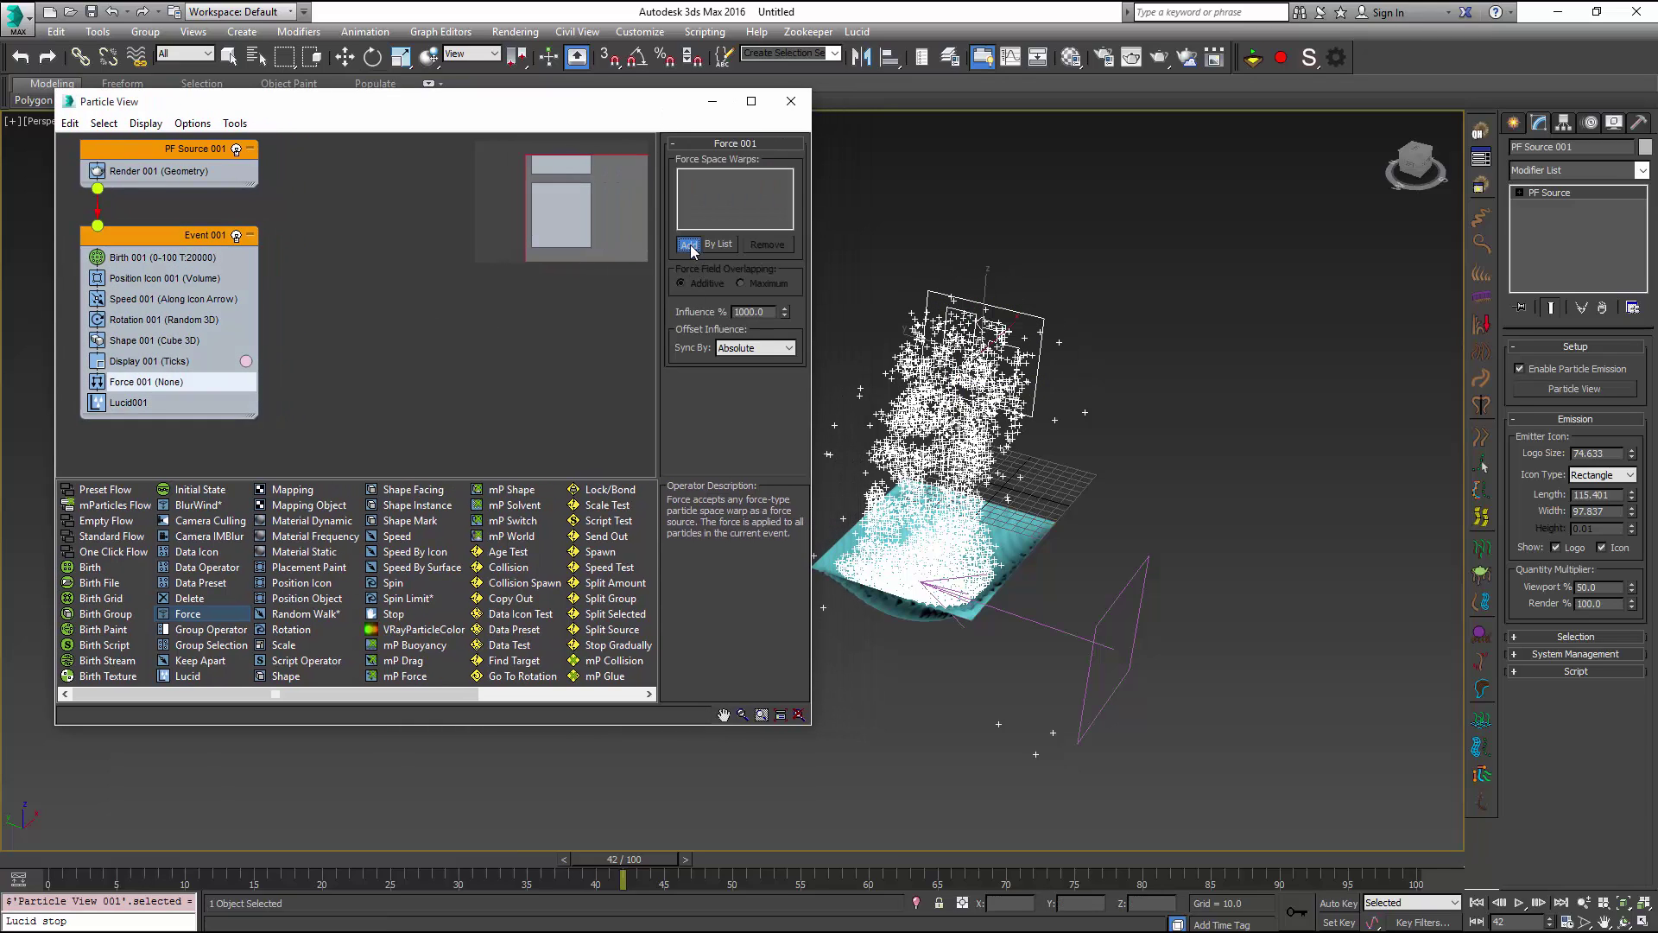
pyautogui.click(1099, 641)
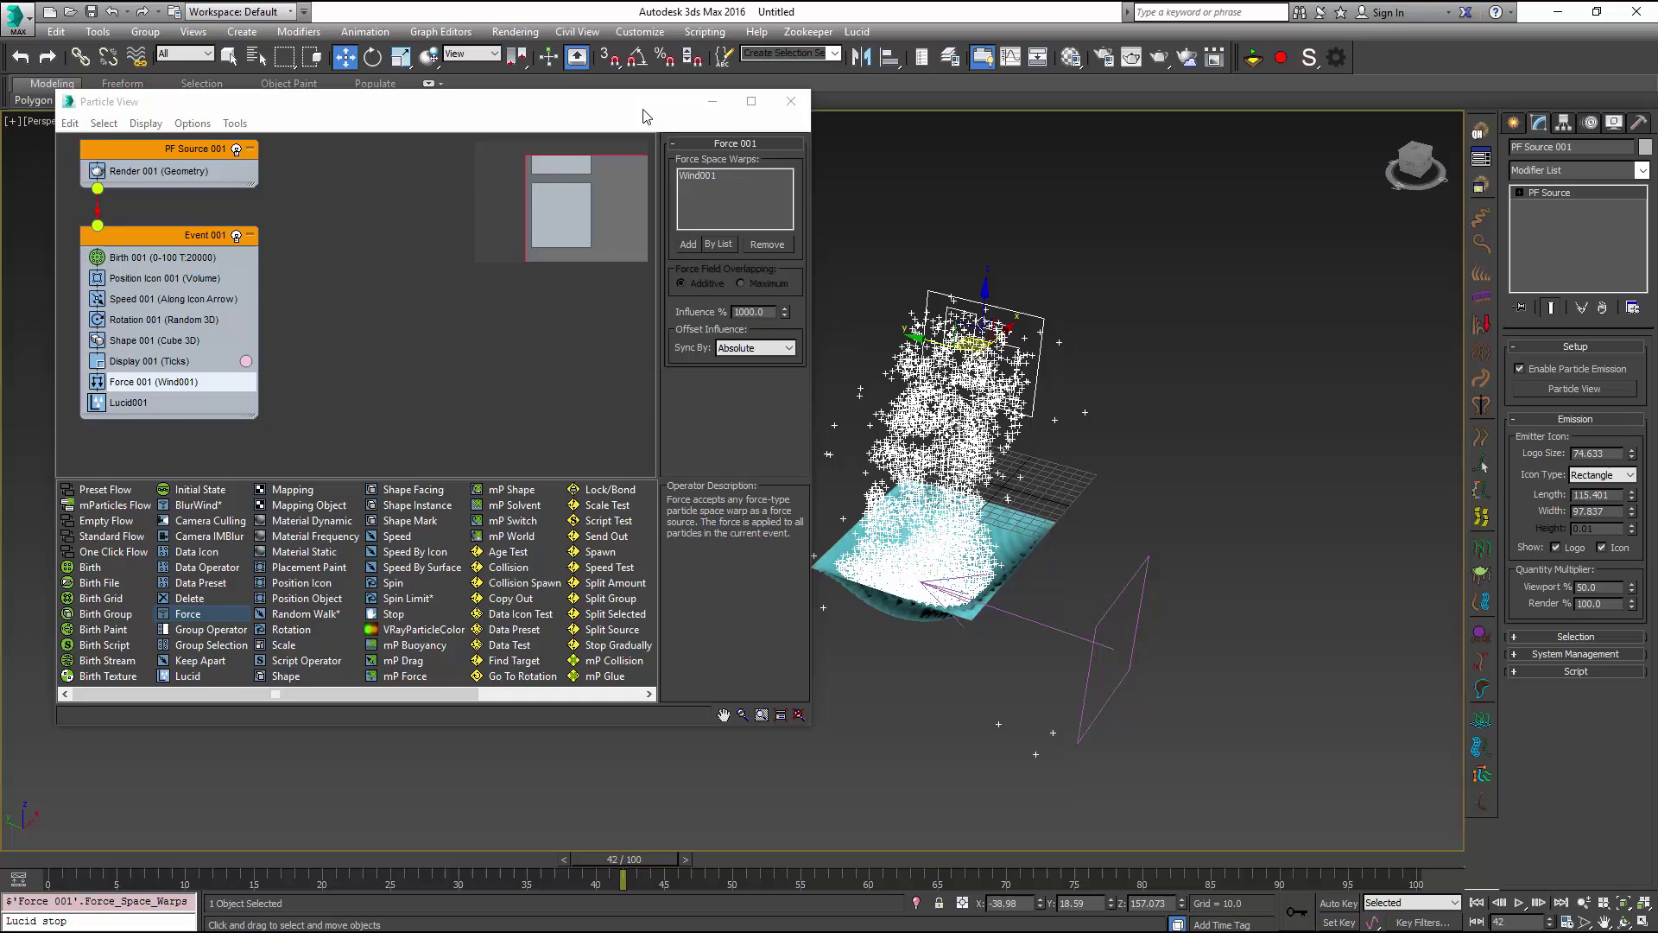
pyautogui.click(791, 101)
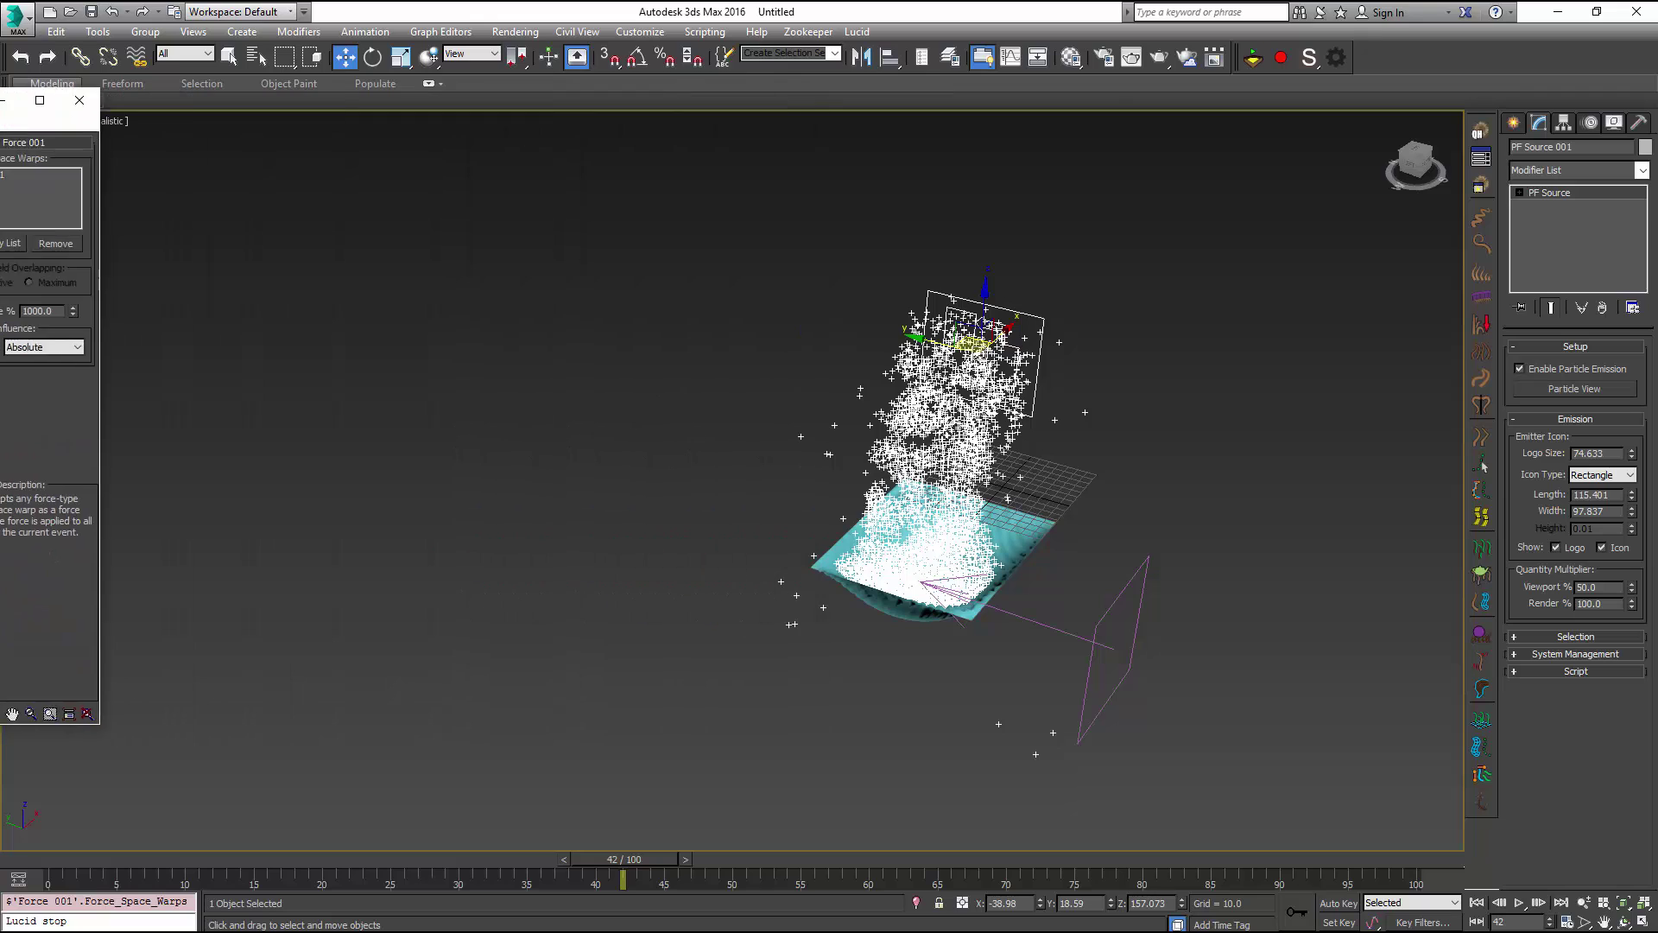
# Start the interactive Lucid simulation and scrub the timeline forward from frame 0 to run the particles with the wind force.
pyautogui.click(1257, 62)
pyautogui.click(134, 860)
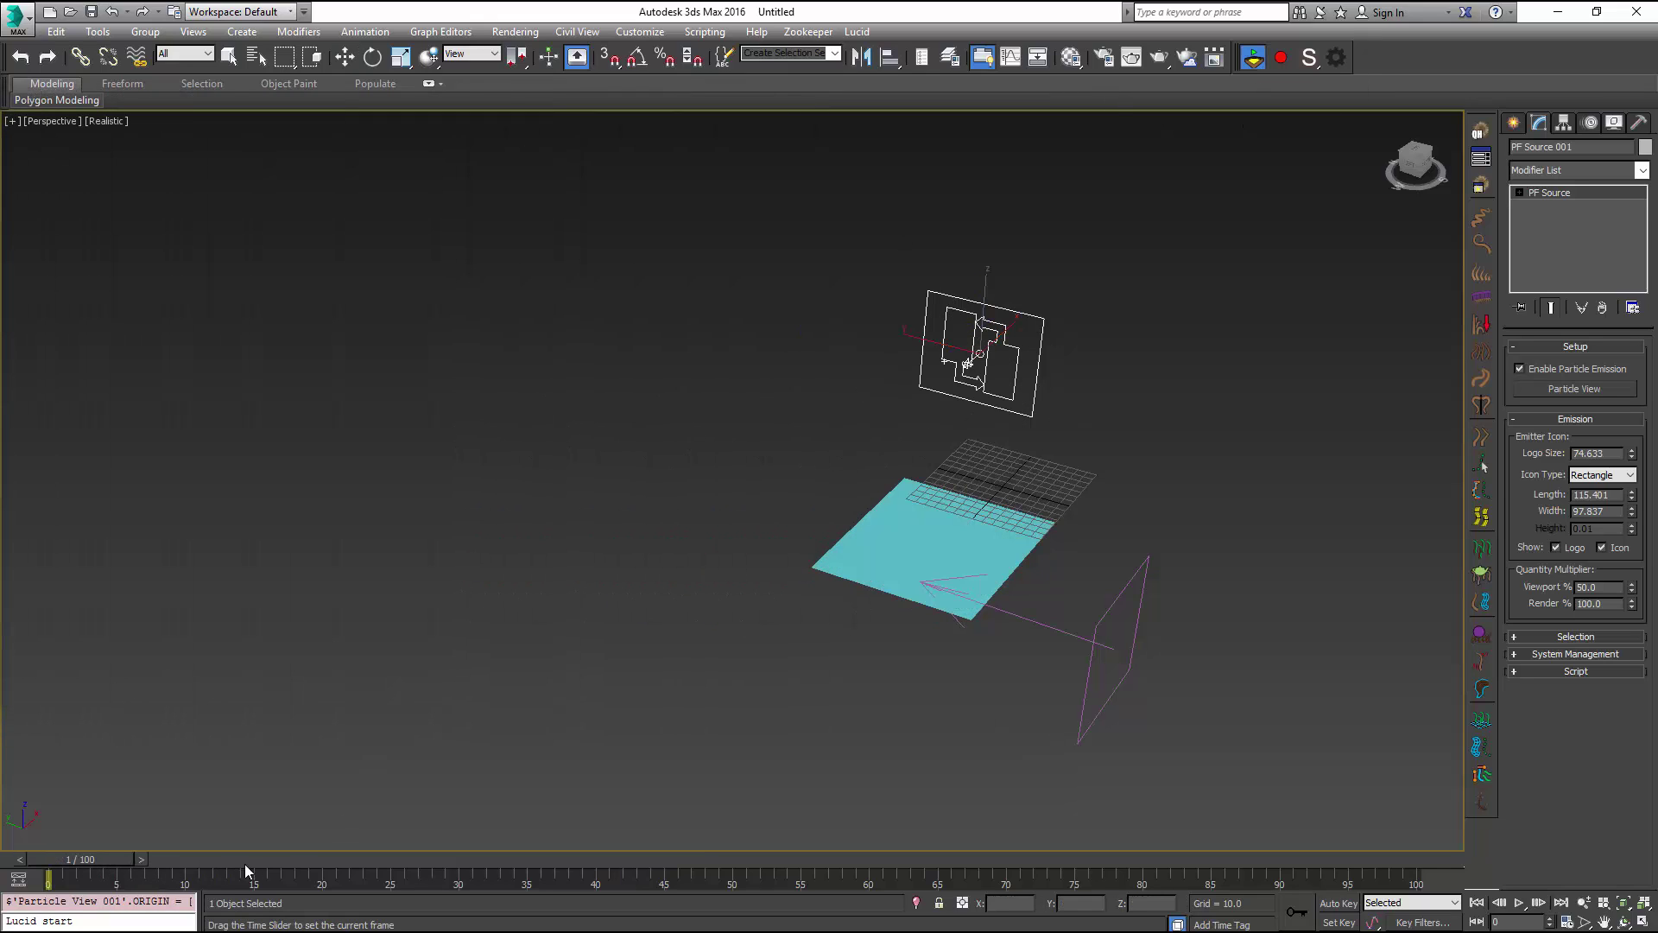
pyautogui.moveTo(245, 863); pyautogui.dragTo(594, 876)
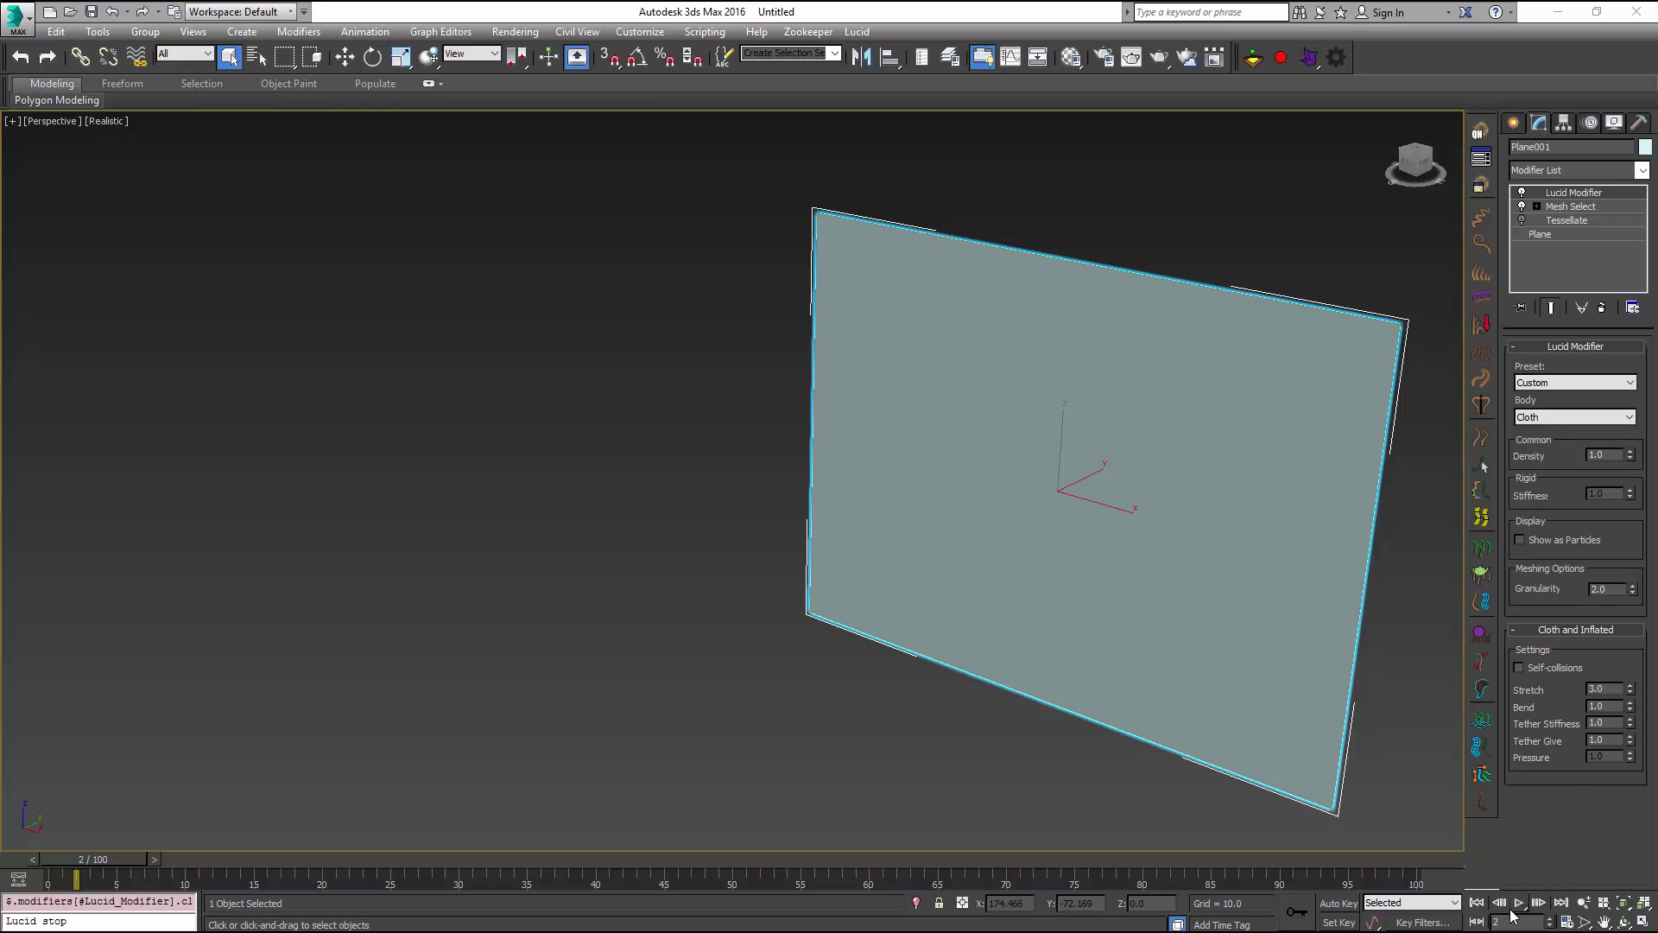
# Play the Lucid simulation of the upright cloth plane, set its Stretch to 1.0, and stop the simulation.
pyautogui.click(1519, 904)
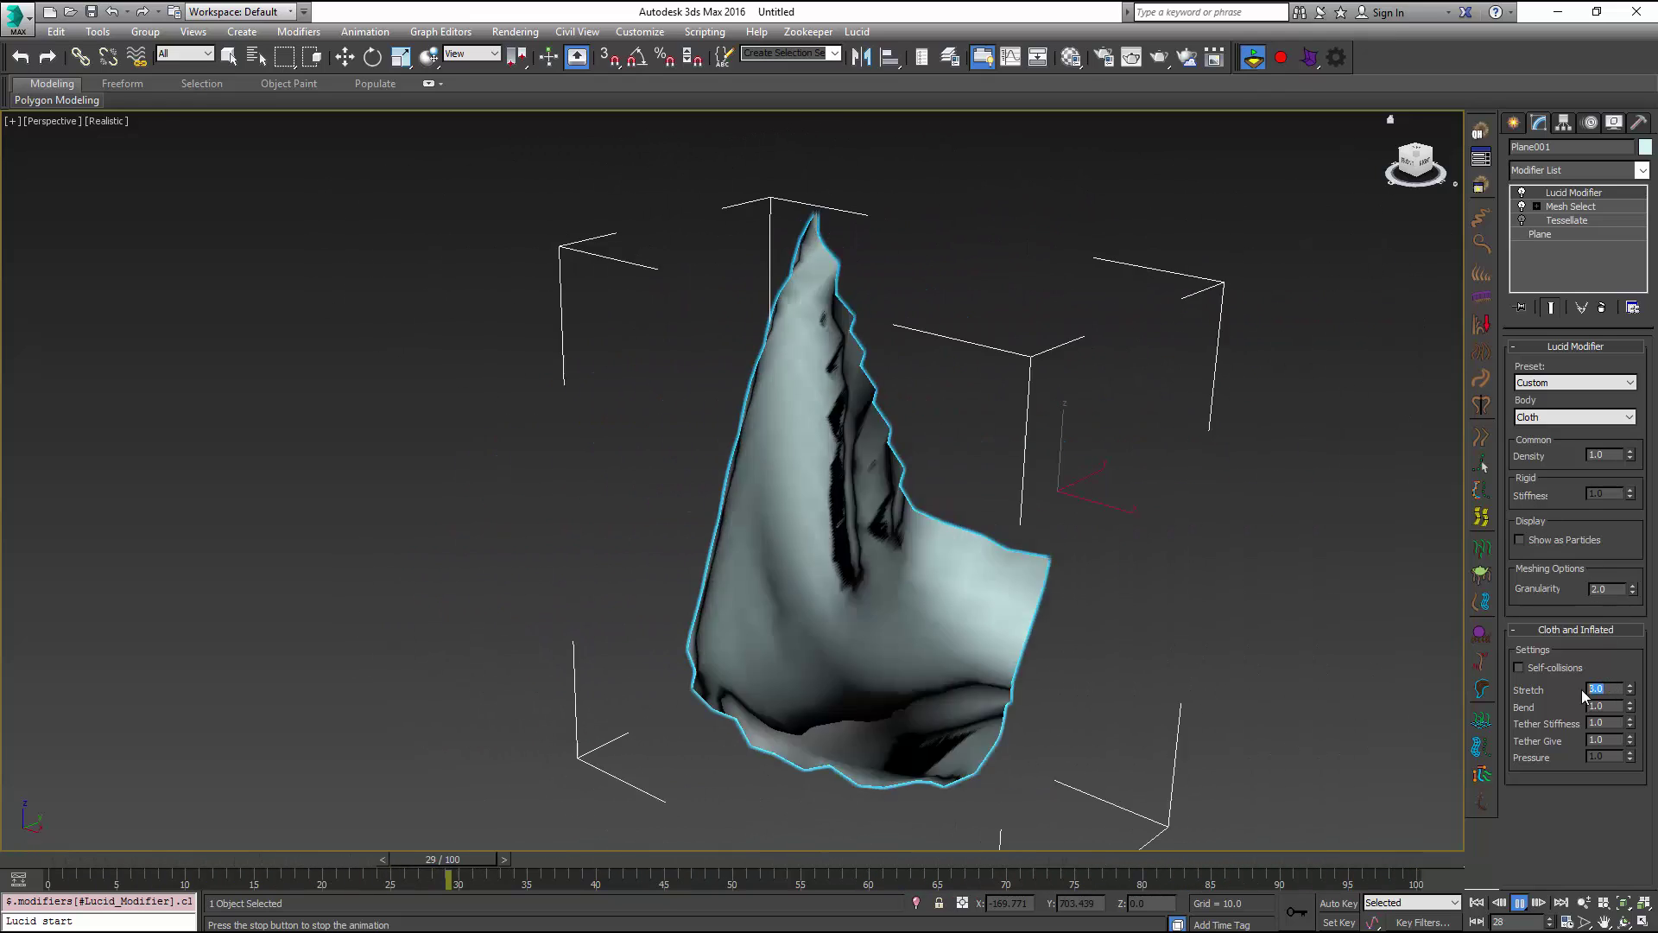
pyautogui.click(1253, 57)
pyautogui.click(1254, 58)
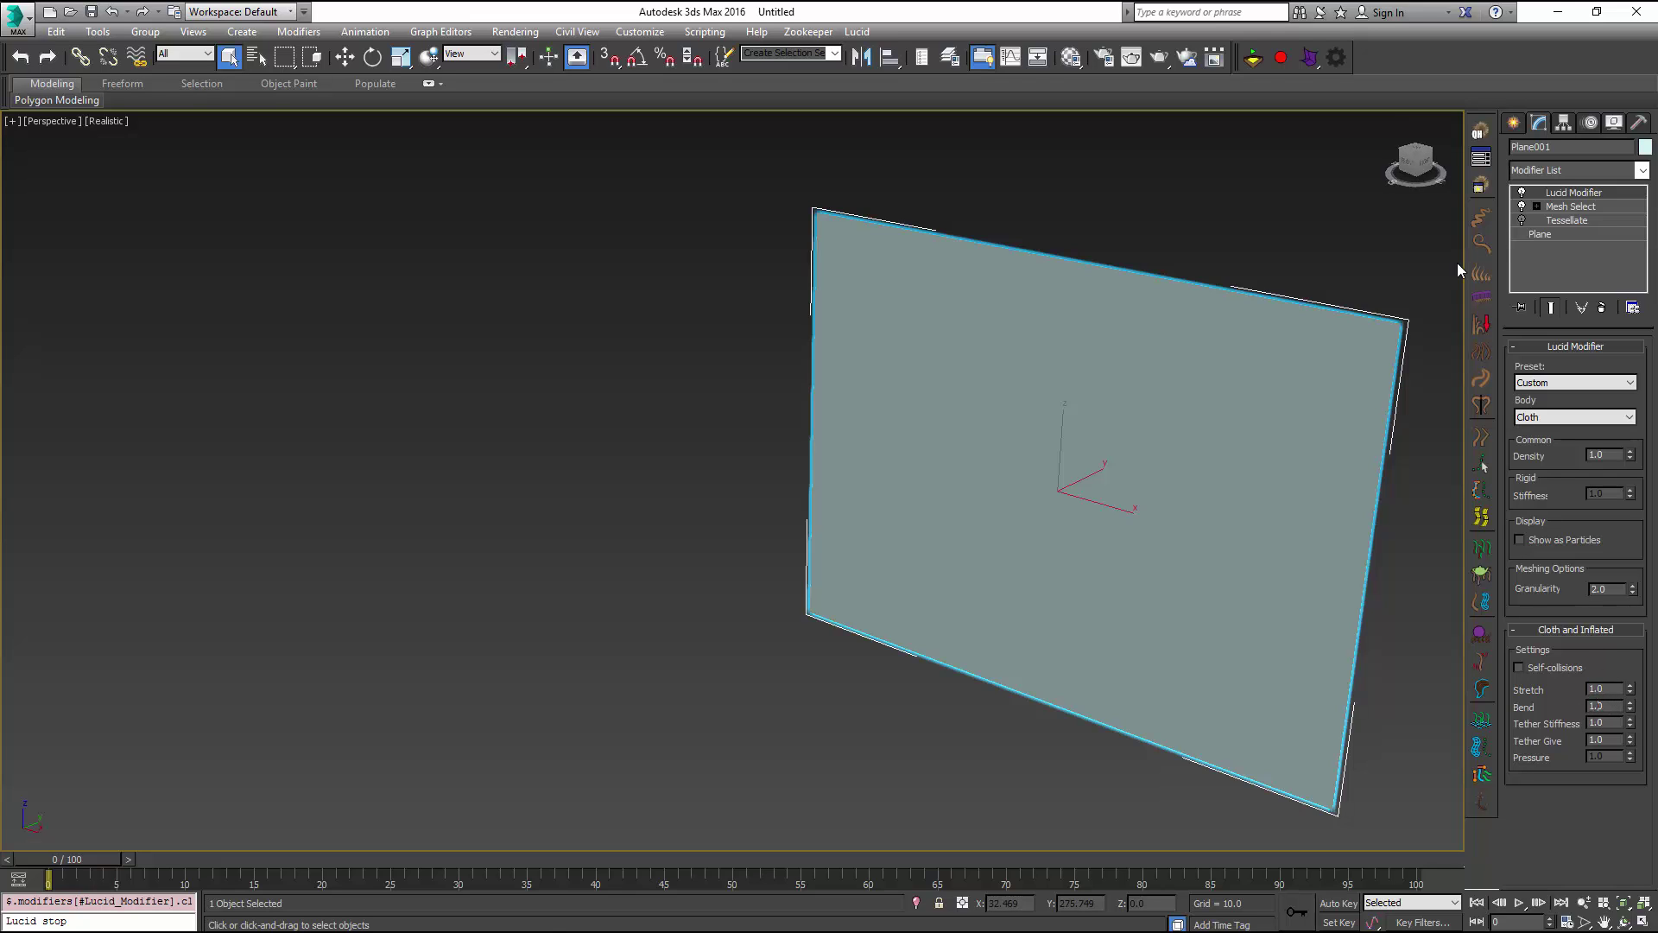
# Rerun the cloth's Lucid simulation with Tether Stiffness and Tether Give set to 0.0, and examine the hanging cloth from different angles.
pyautogui.click(1253, 57)
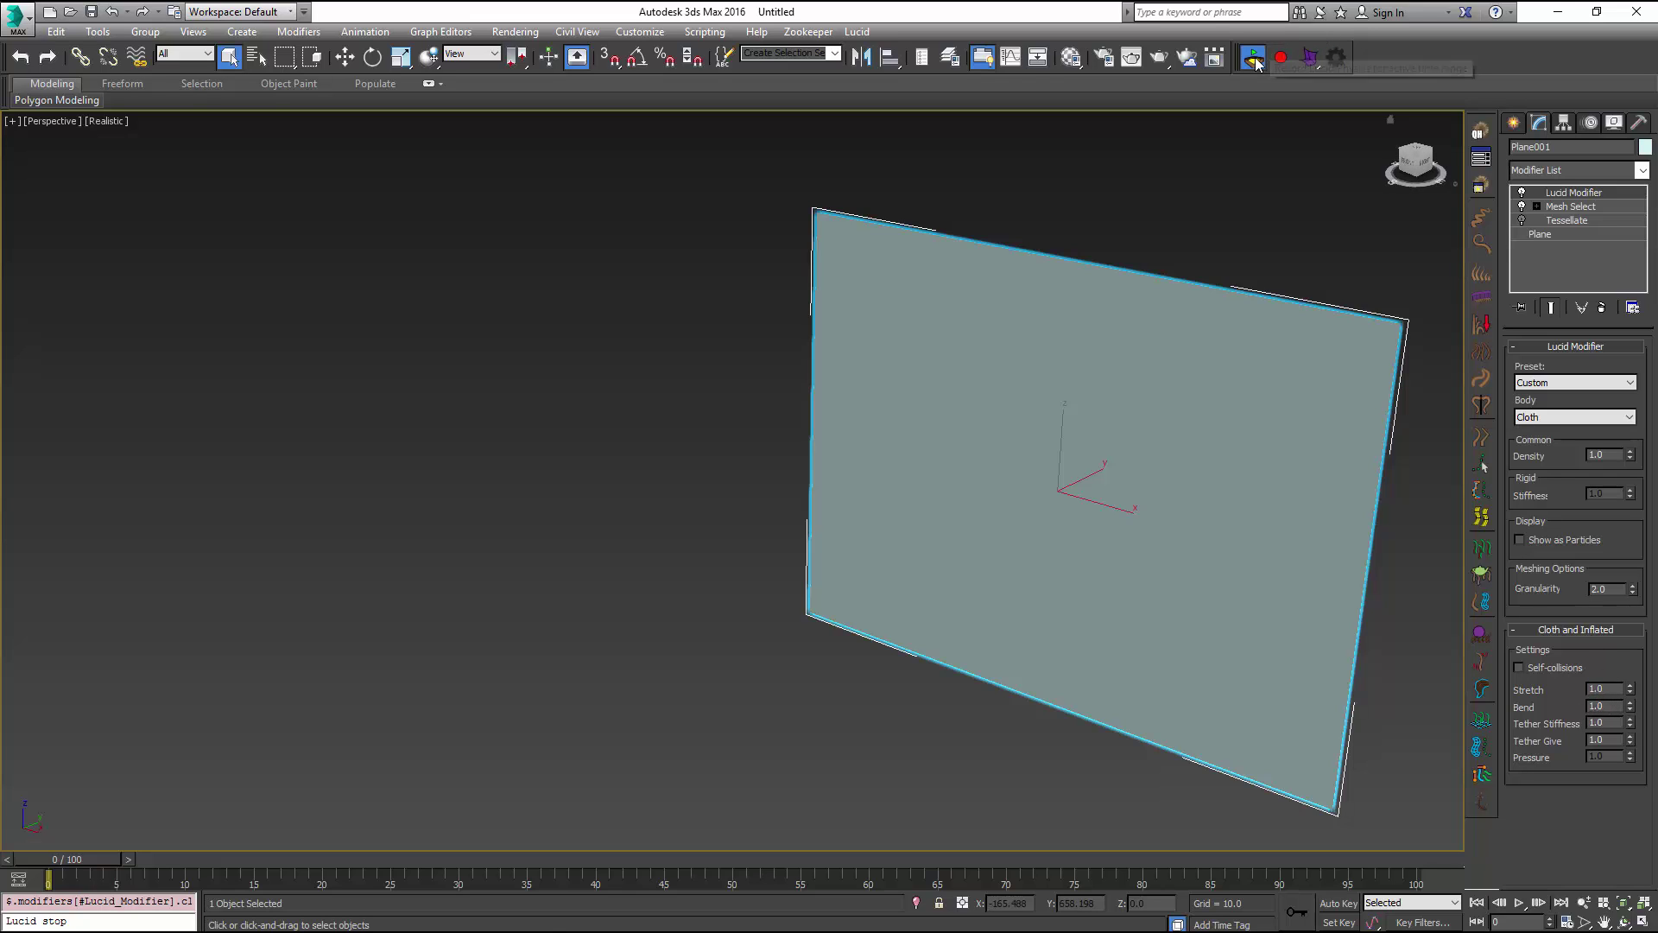
pyautogui.click(1519, 903)
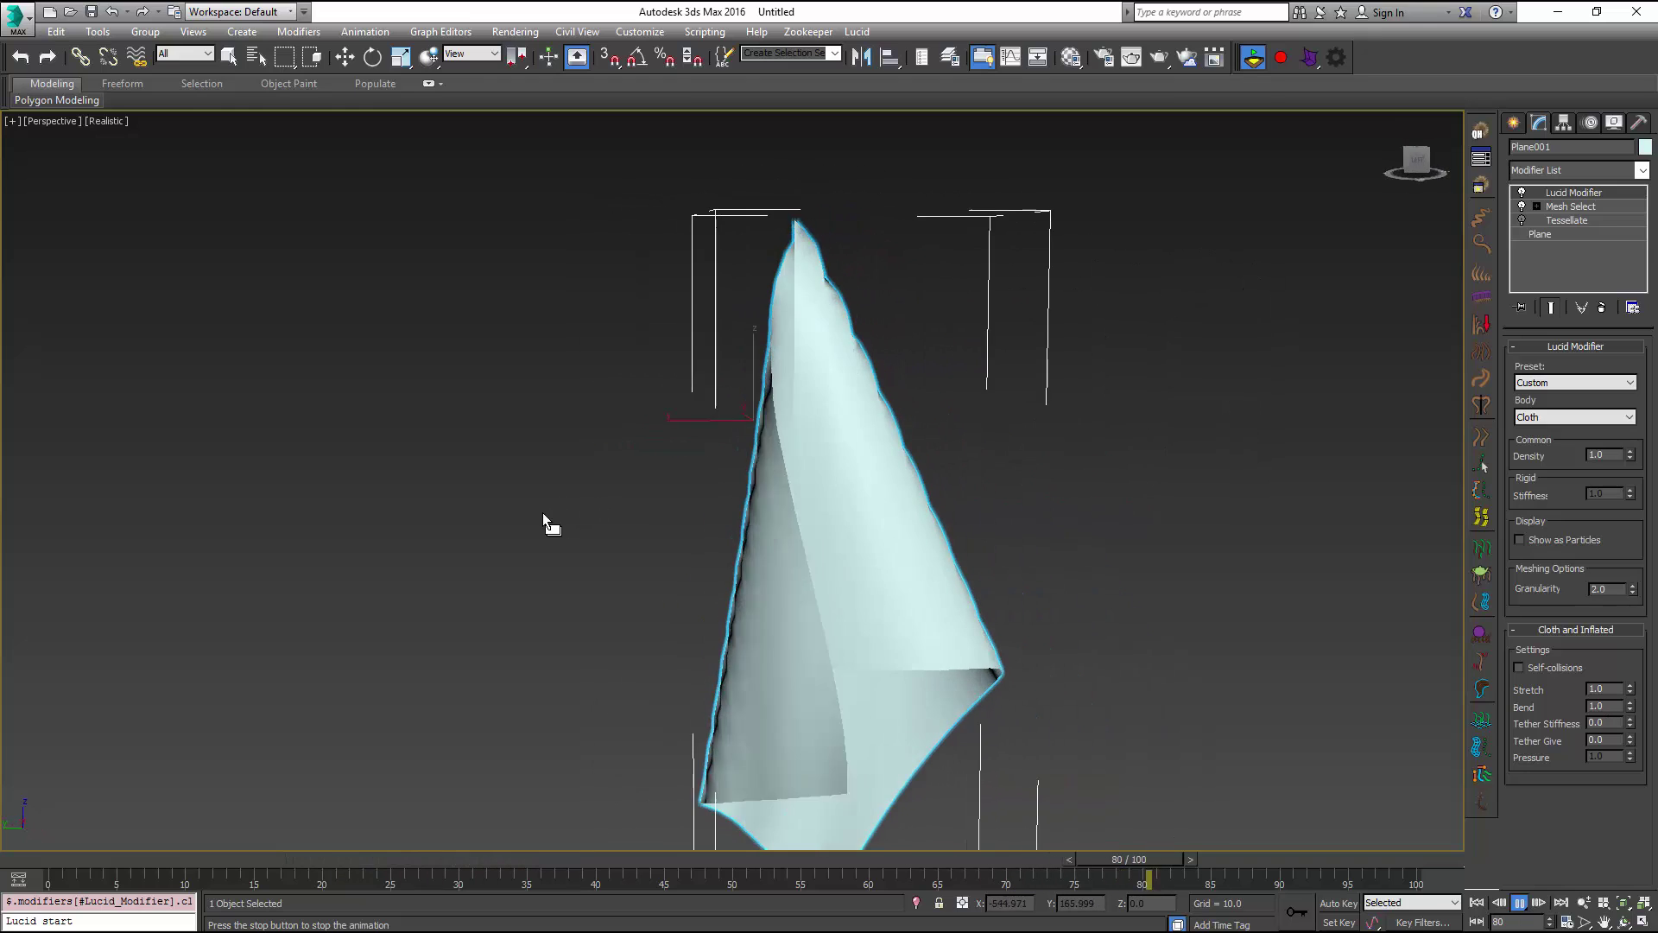
pyautogui.keyDown('alt'); pyautogui.moveTo(542, 511); pyautogui.dragTo(978, 492, button='middle'); pyautogui.keyUp('alt')
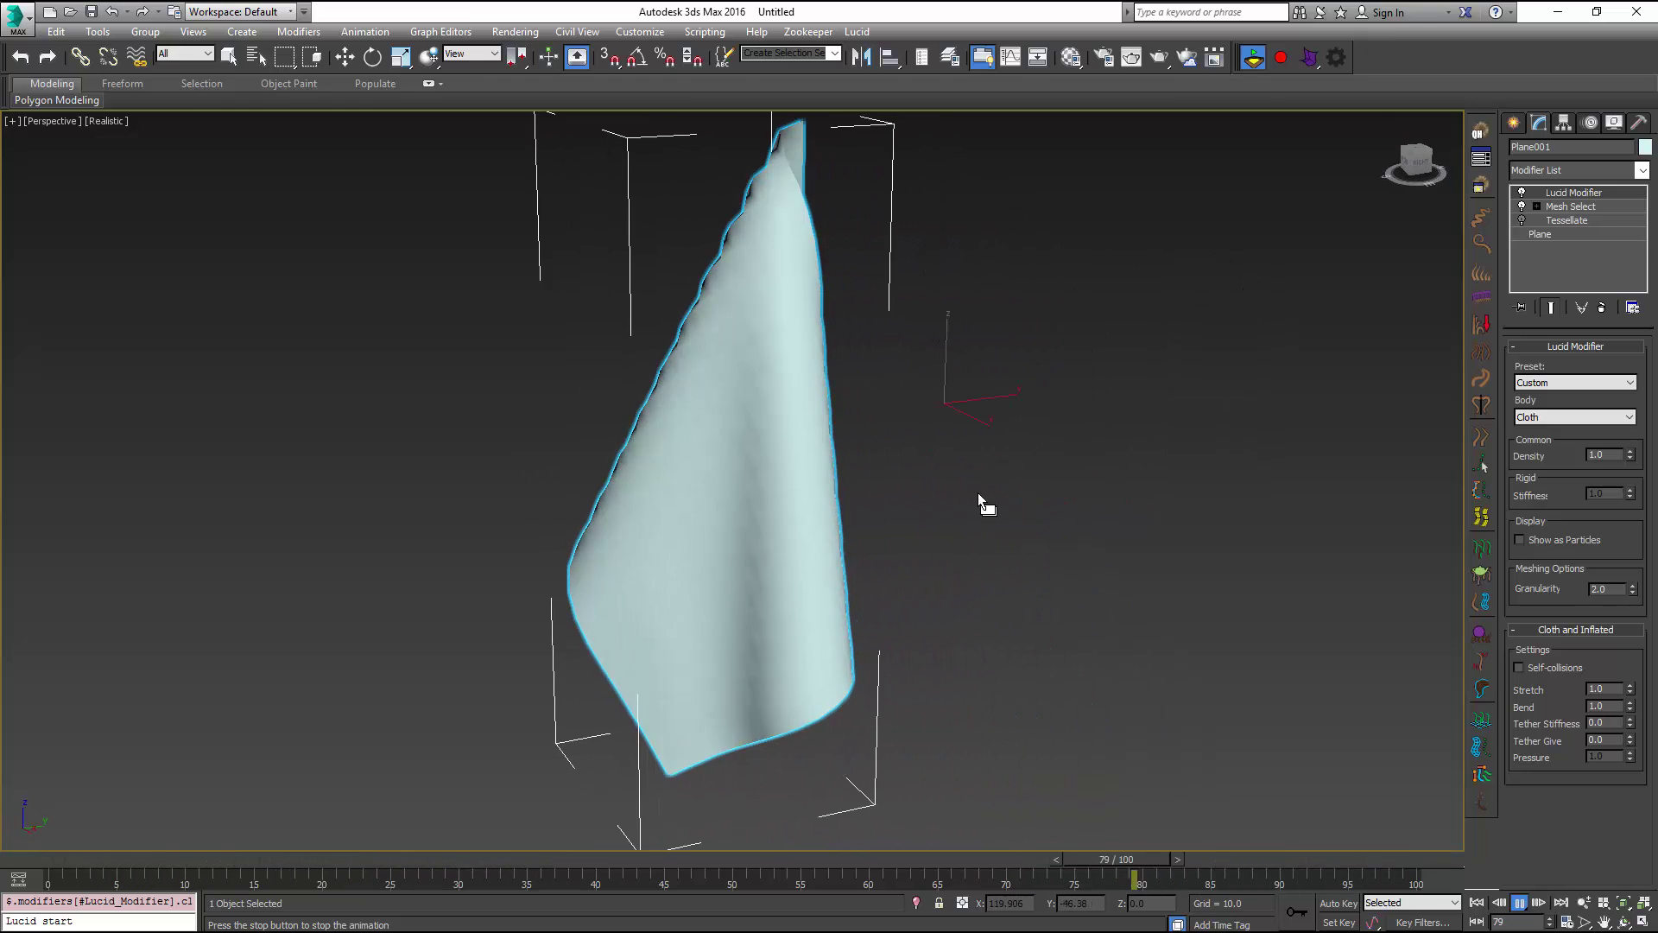